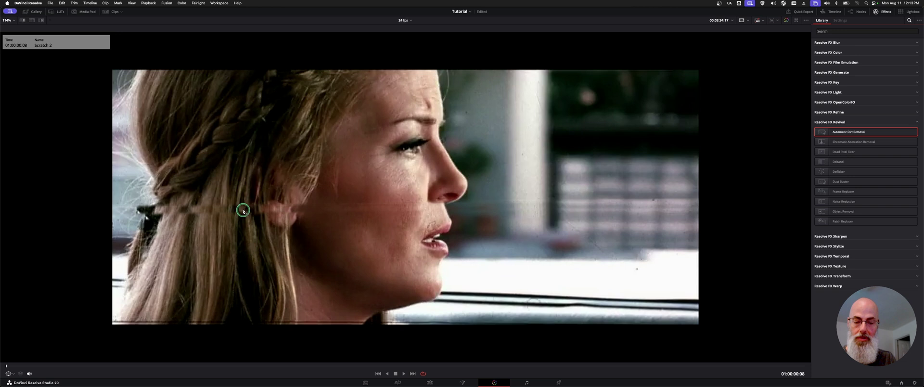
Exit the enhanced viewer to bring back Scratch 1's node graph and scopes.
key(alt+f)
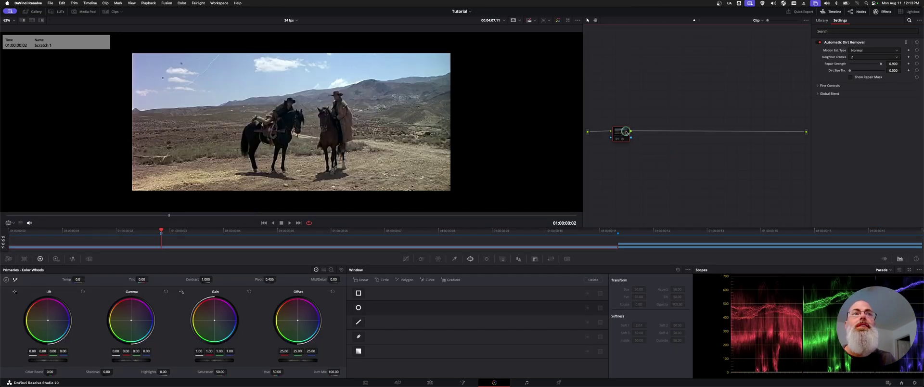
Drag Automatic Dirt Removal from the Resolve FX library onto the clip's node.
mouse_move(624, 131)
mouse_down()
mouse_move(613, 125)
mouse_move(629, 127)
mouse_up()
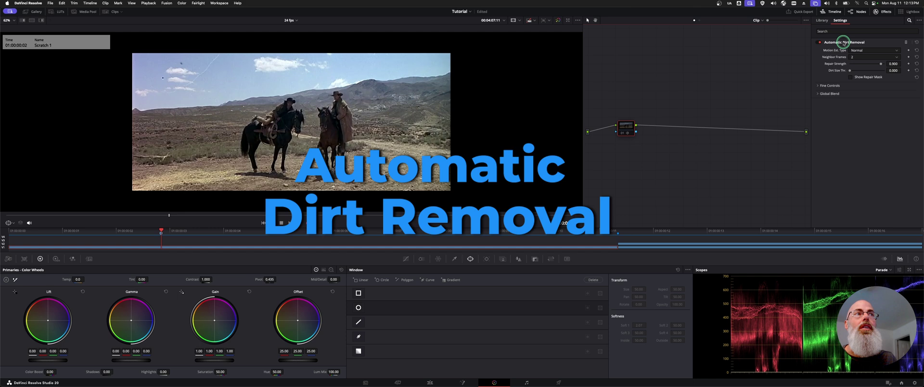
right_click(627, 128)
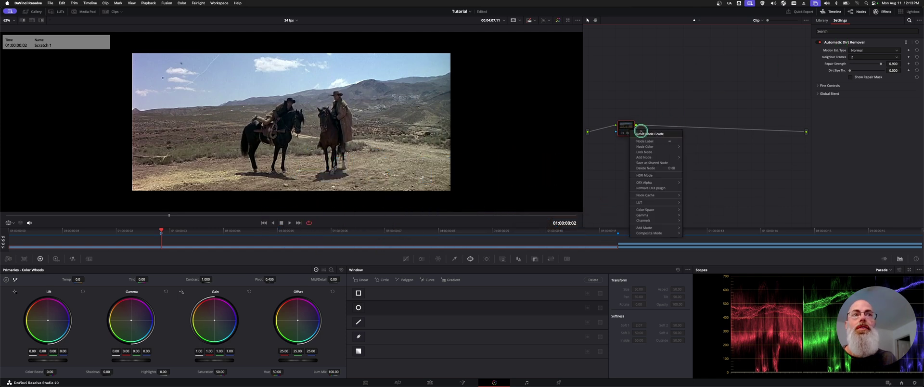
click(640, 136)
drag(627, 129, 629, 134)
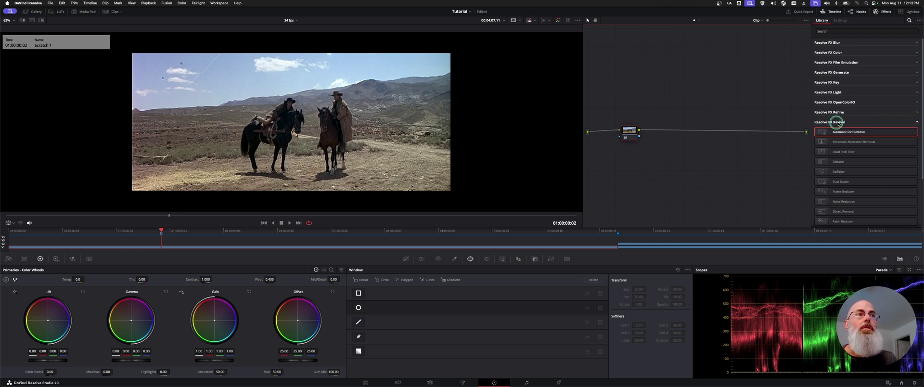
click(864, 132)
drag(864, 132, 629, 133)
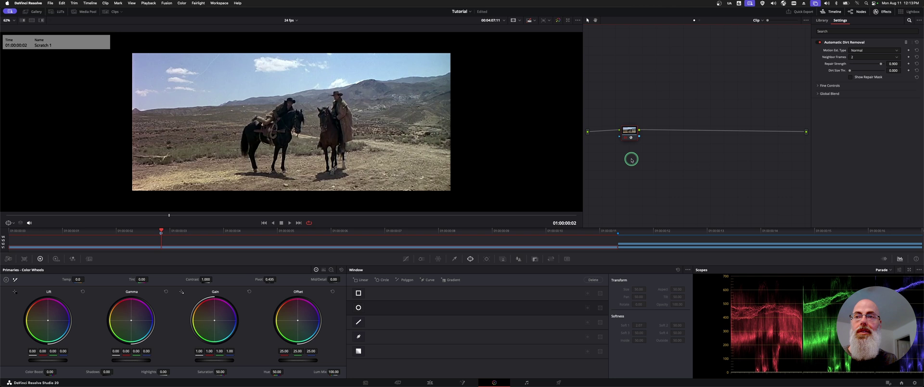
Apply Automatic Dirt Removal through the effects search by searching 'aut'.
key(shift+space)
text(a)
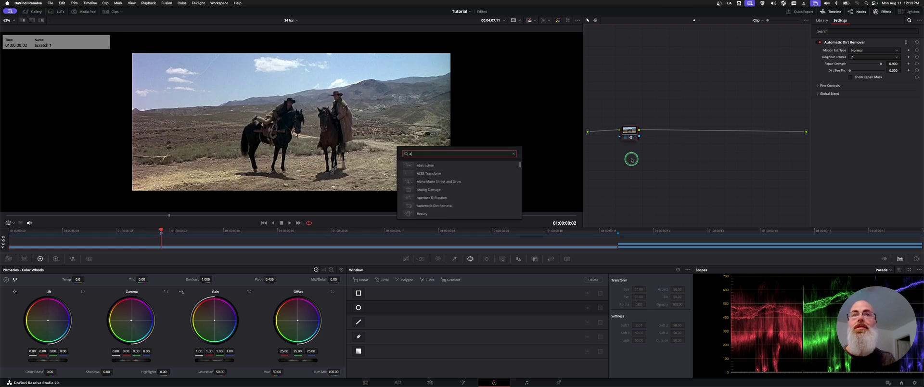
text(u)
text(tp)
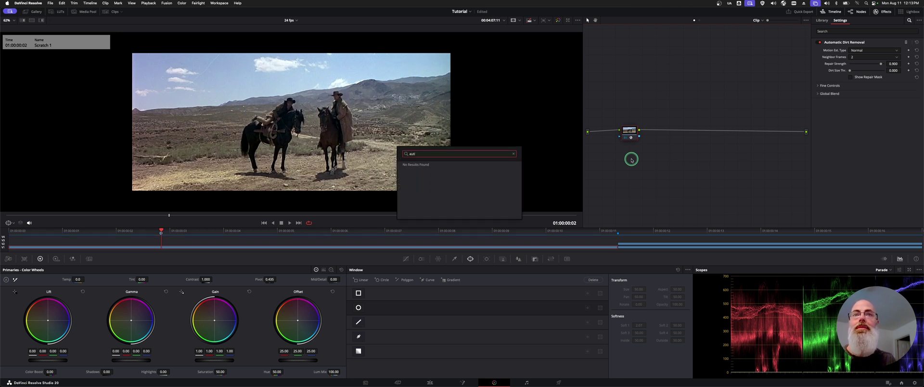
key(BackSpace)
key(Down)
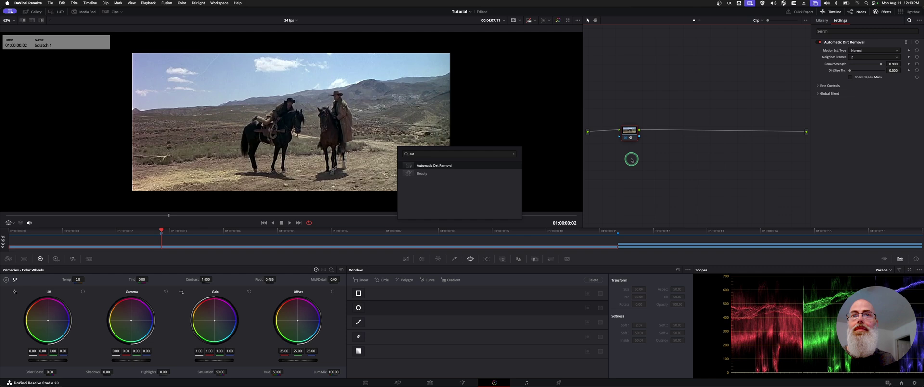
key(Return)
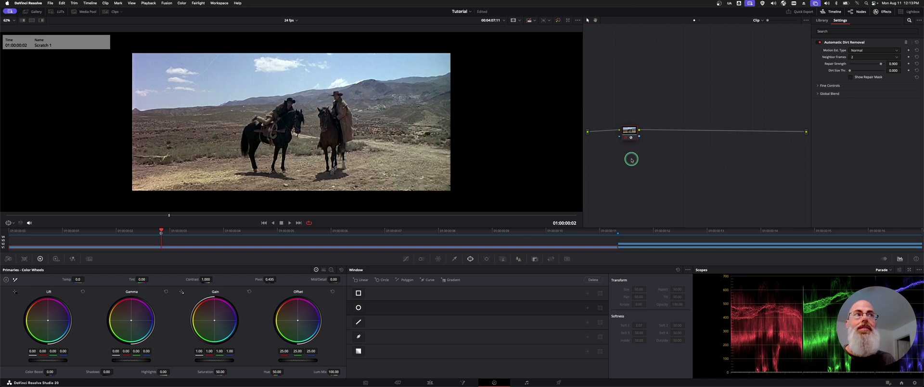
Enlarge the viewer, set Motion Est. Type to Better, and bypass to compare.
key(alt+f)
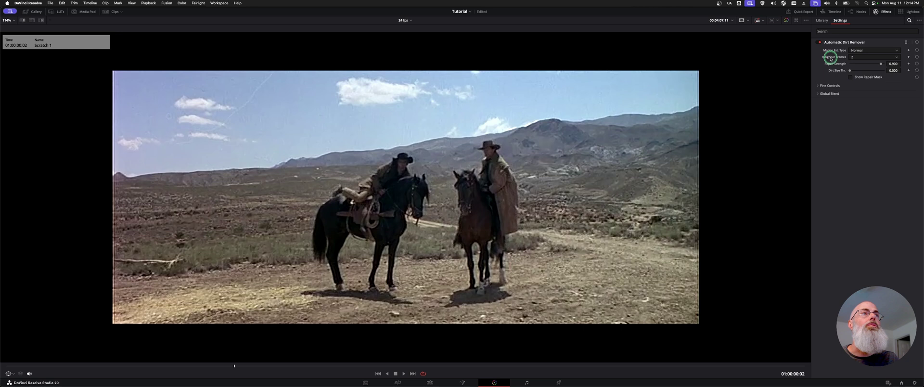
click(866, 50)
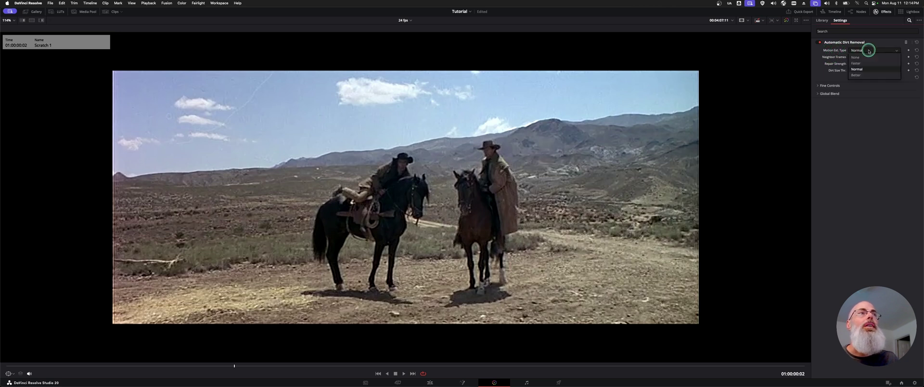
click(868, 77)
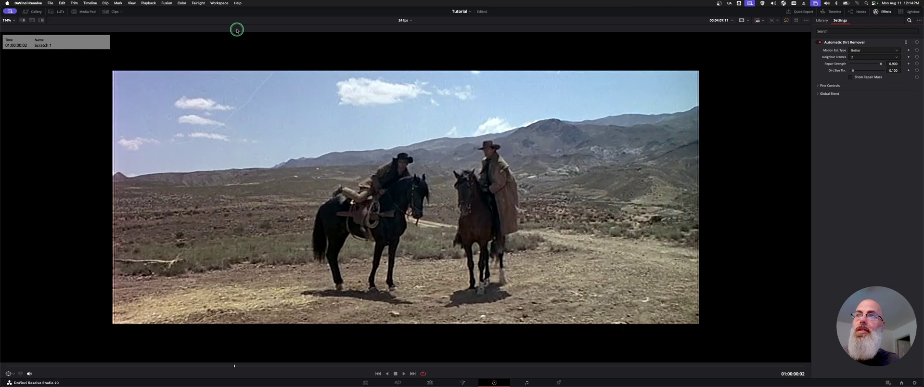
key(shift+d)
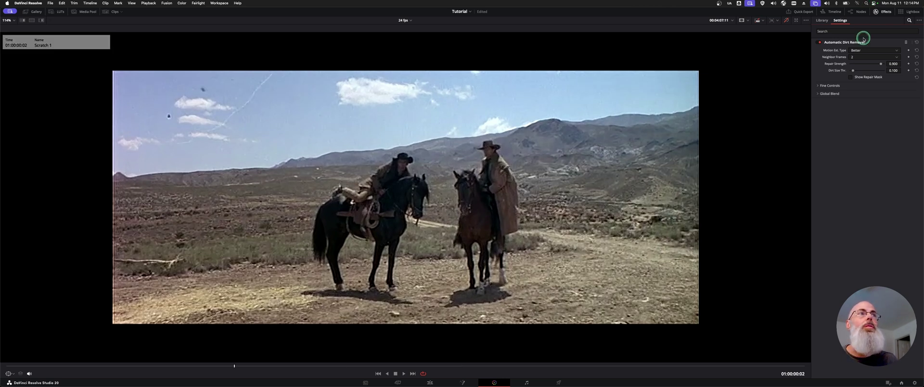
Set Neighbor Frames to 4 and step one frame back and forward to inspect.
click(861, 56)
click(855, 83)
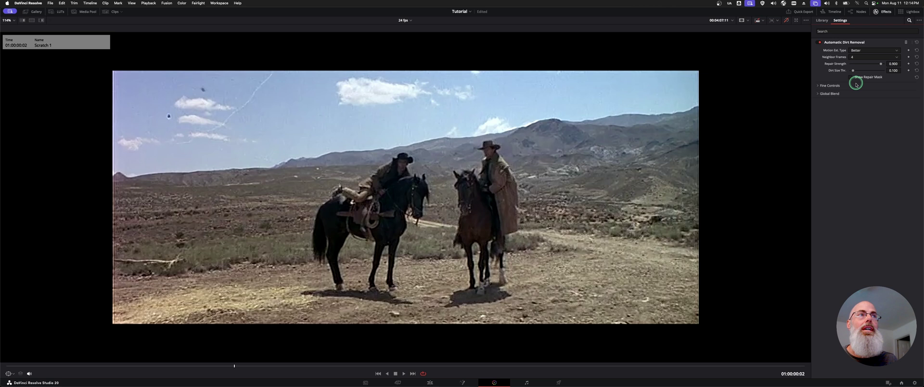
key(Left)
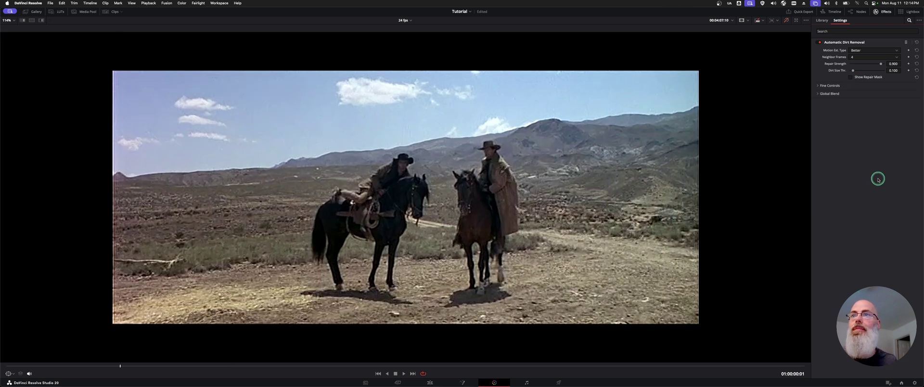
key(Right)
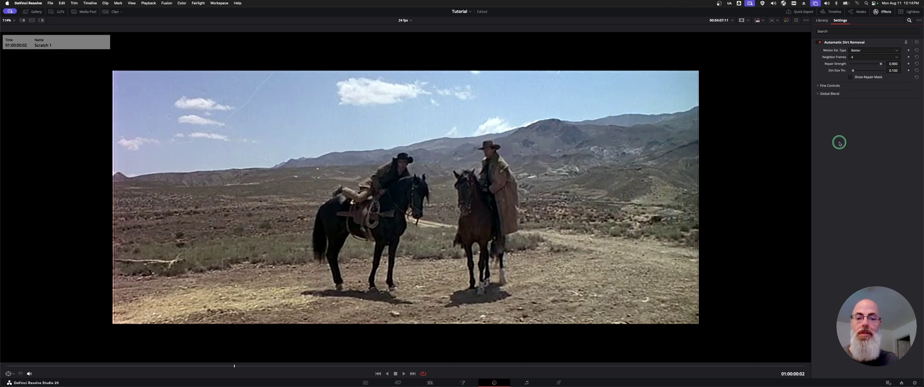
Show the repair mask and adjust Dirt Size Threshold, toggling the mask to compare.
click(860, 78)
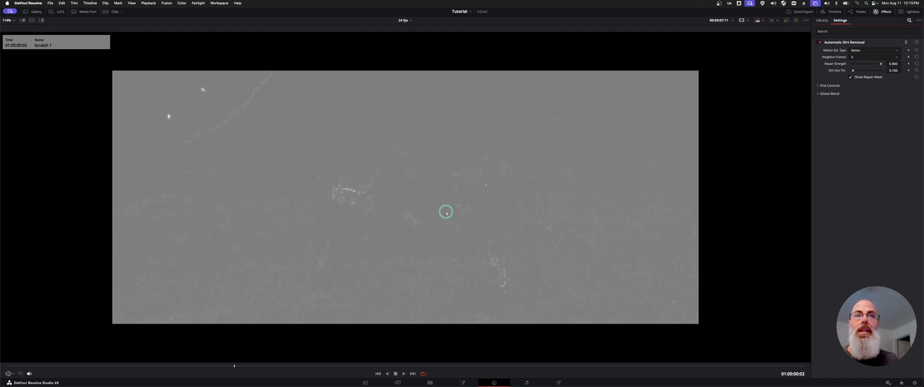
drag(853, 70, 832, 76)
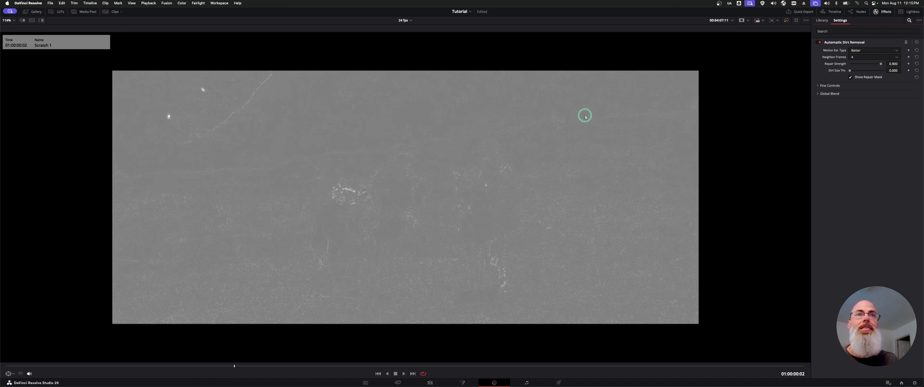
click(858, 78)
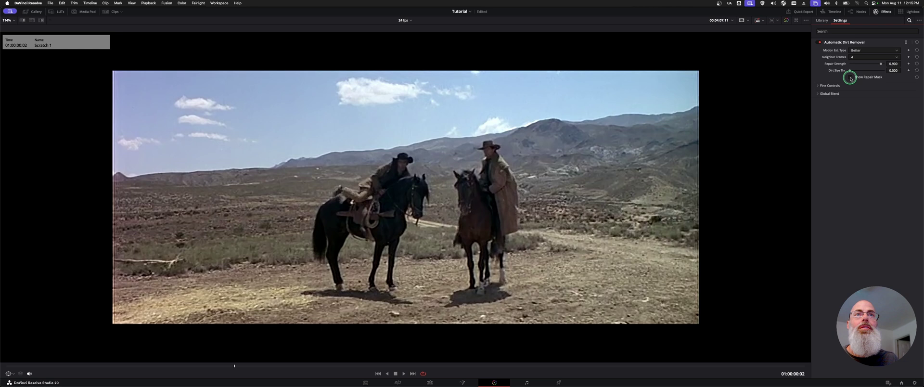
click(859, 78)
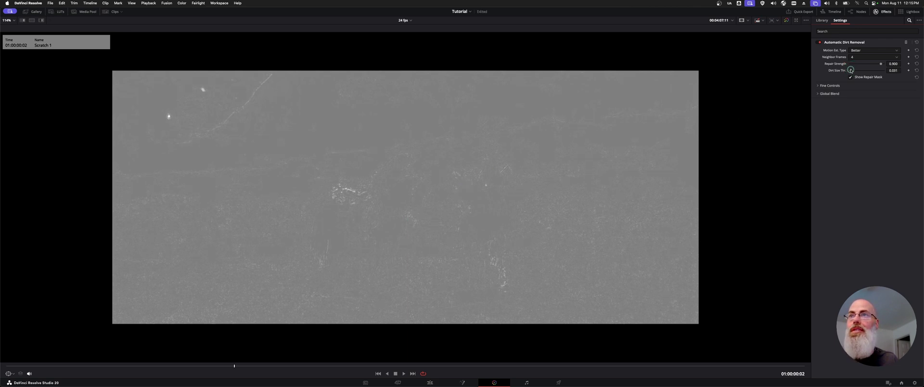
drag(850, 70, 850, 70)
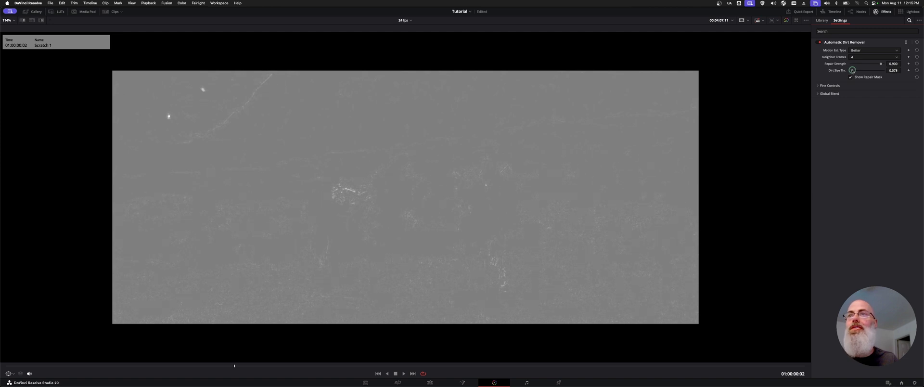
Open fine controls, hide the repair mask, and adjust Edge Ignore and Dirt Size Threshold.
click(824, 85)
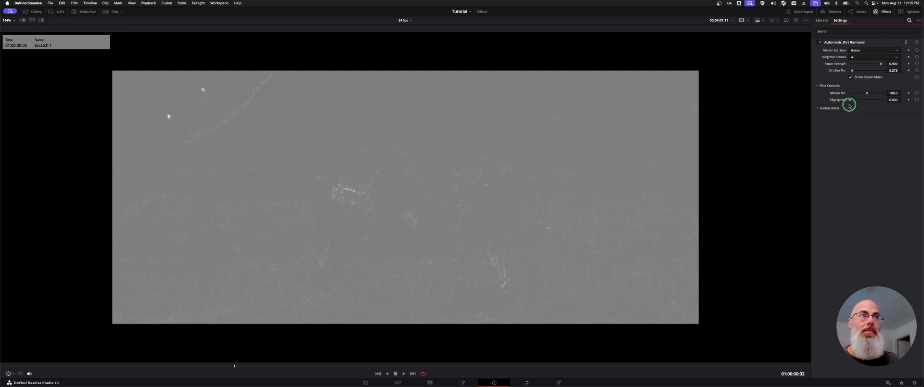
click(862, 81)
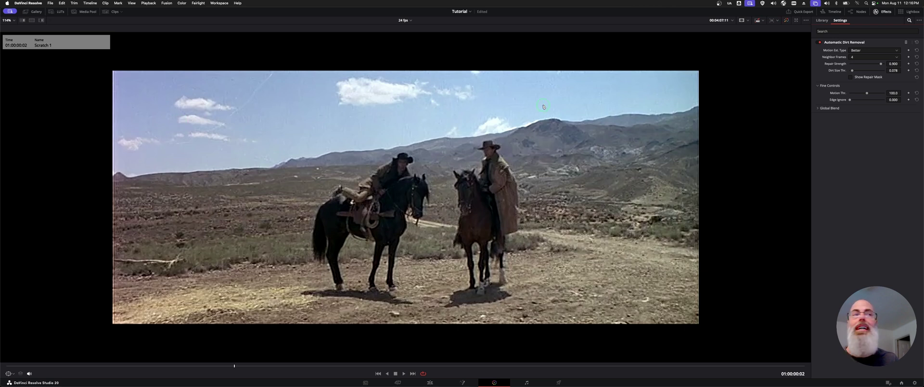
drag(850, 100, 856, 101)
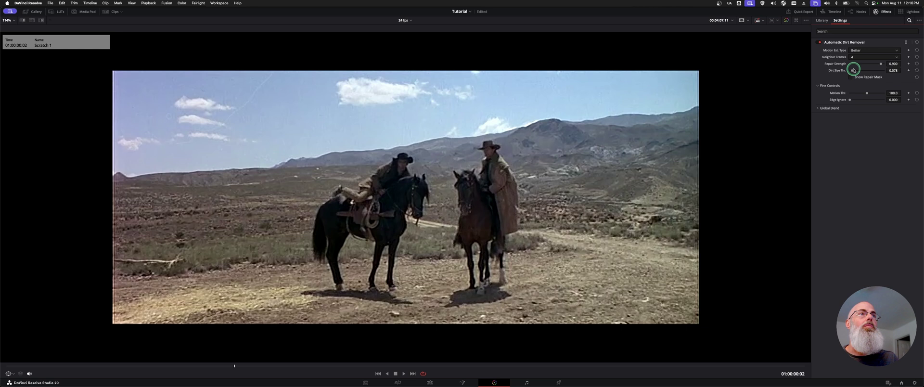
drag(853, 70, 856, 71)
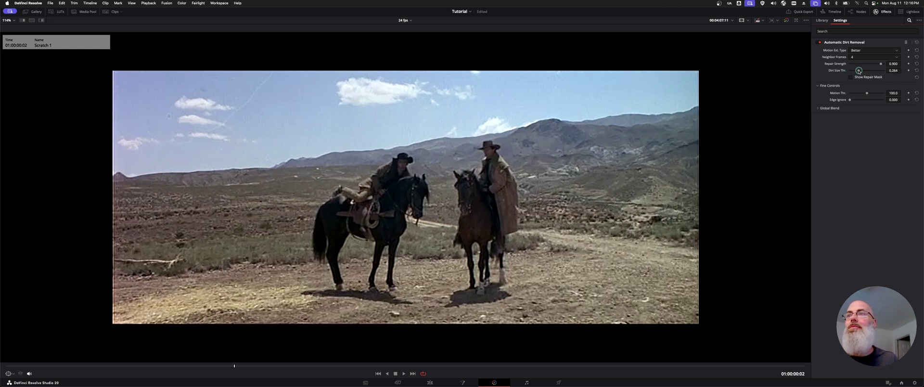
click(847, 71)
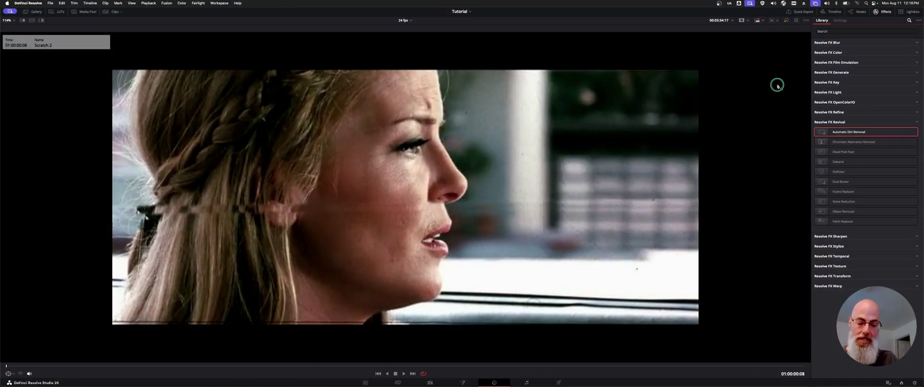
Delete nodes 02 and 03, apply Automatic Dirt Removal to node 01, and lower Repair Strength.
key(alt+f)
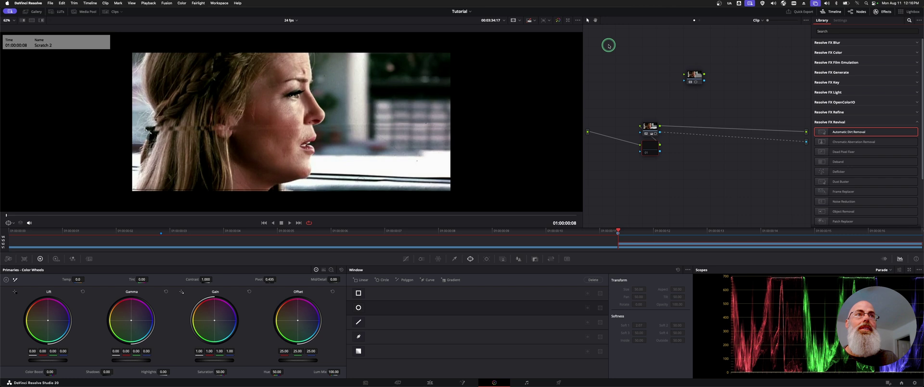
drag(608, 41, 761, 197)
key(Delete)
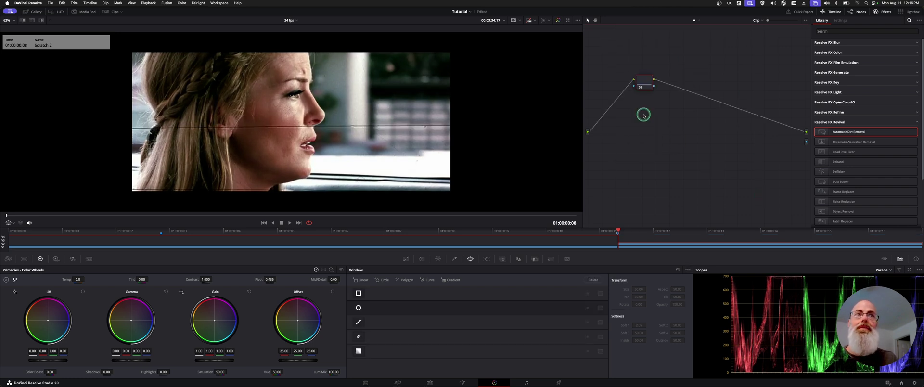
mouse_move(641, 82)
mouse_down()
mouse_move(646, 141)
mouse_move(643, 132)
mouse_up()
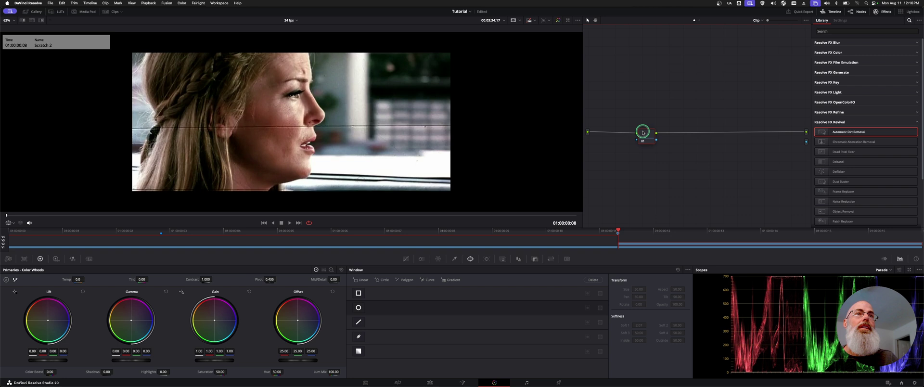
drag(851, 129, 645, 138)
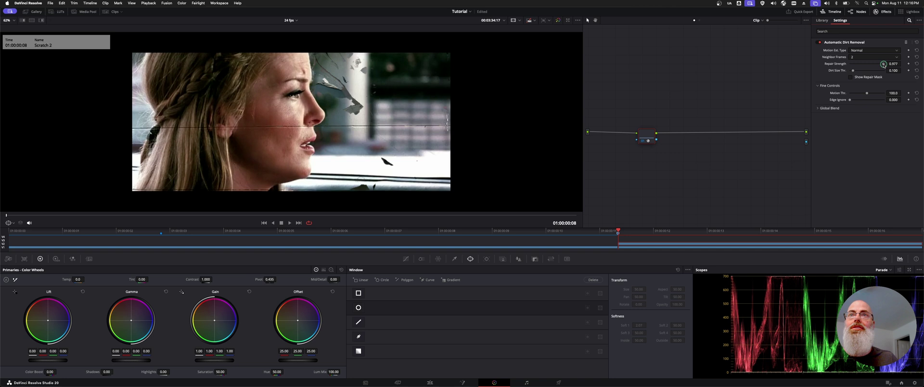
drag(891, 64, 872, 64)
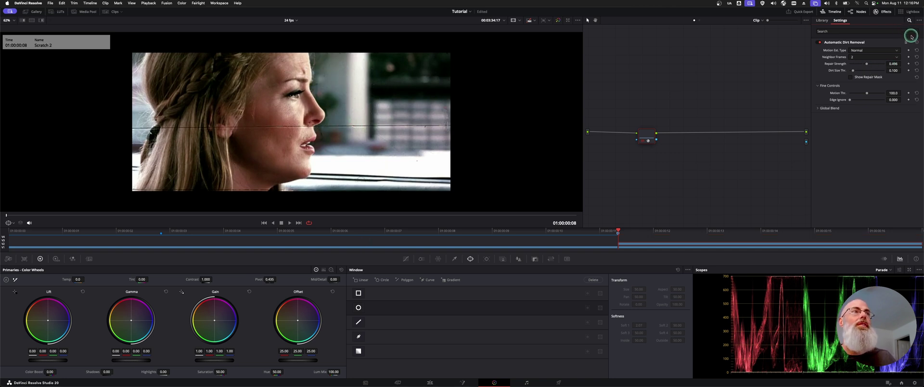
Apply Dust Buster to node 01 and draw an ellipse over the horizontal face scratch.
click(822, 20)
drag(848, 187, 645, 139)
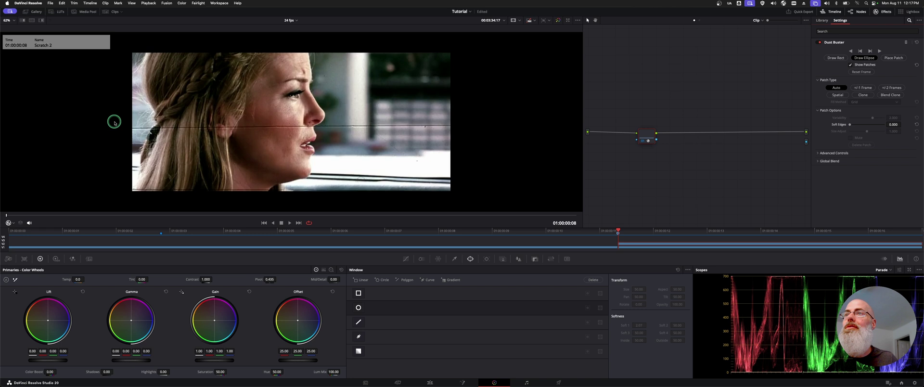
drag(109, 117, 506, 139)
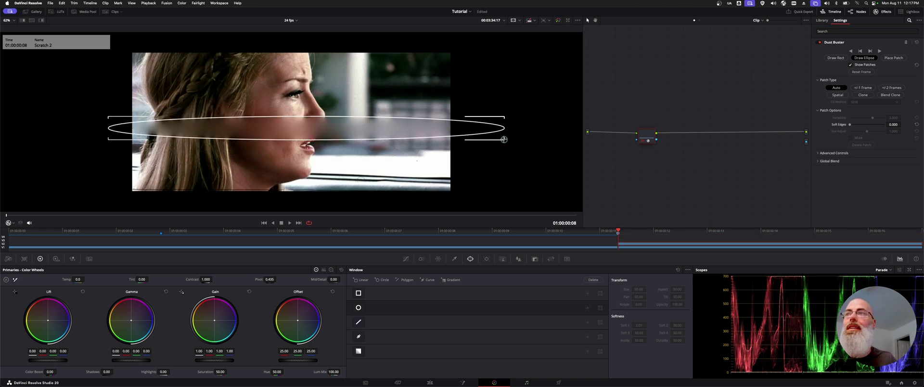
drag(506, 139, 475, 142)
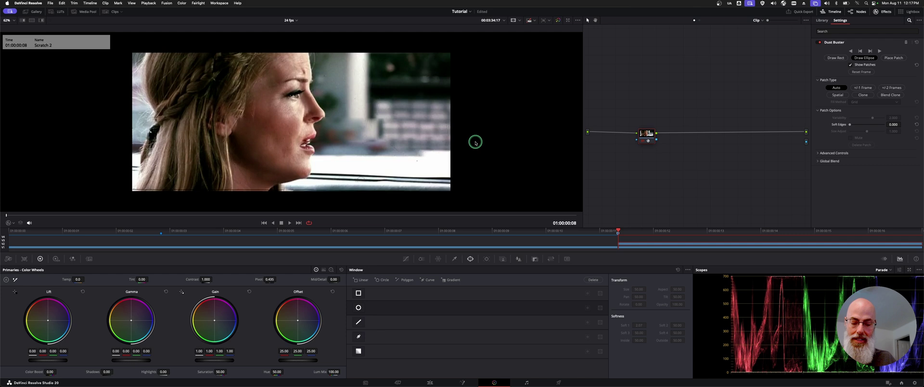
key(alt+f)
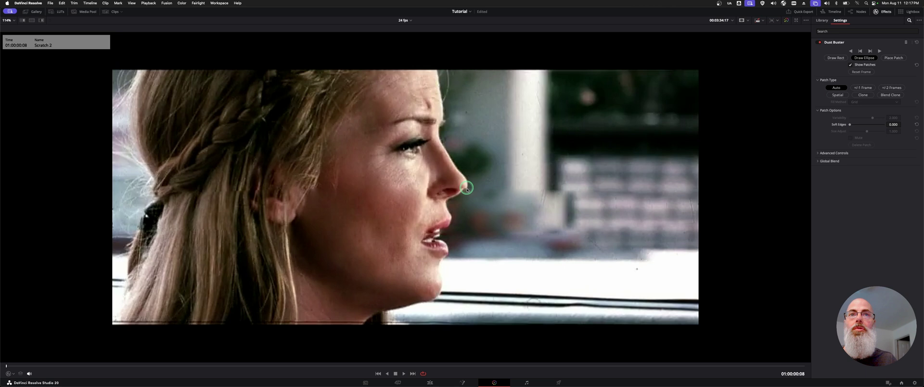
Place a patch, soften its edges, try +/-1 Frame and Spatial fills, then delete Dust Buster.
click(459, 218)
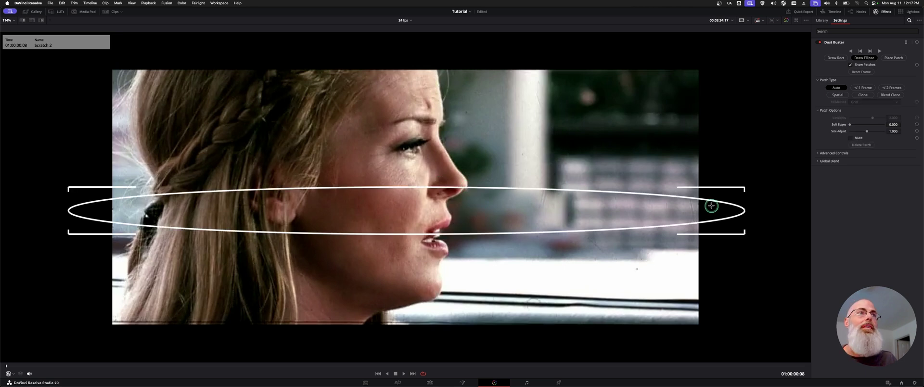
drag(850, 124, 869, 132)
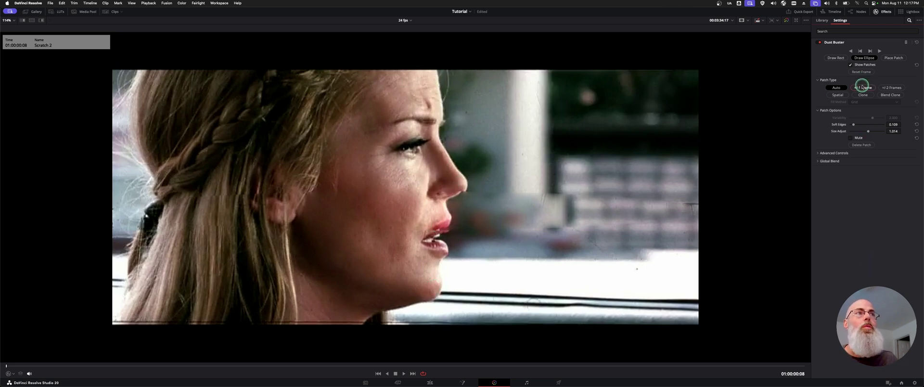
click(860, 88)
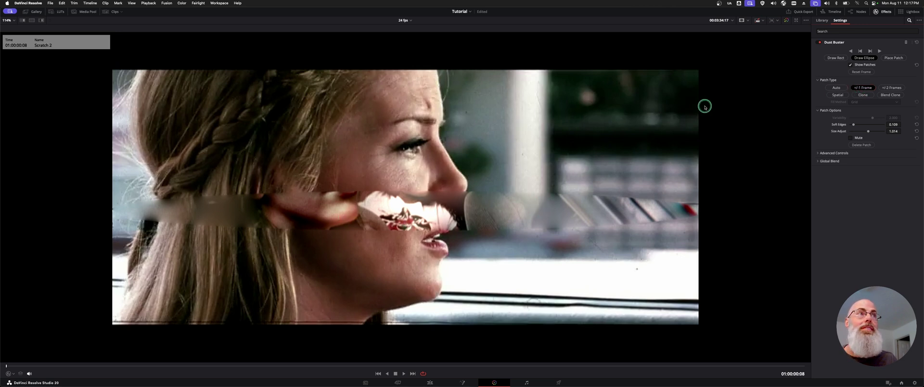
click(838, 96)
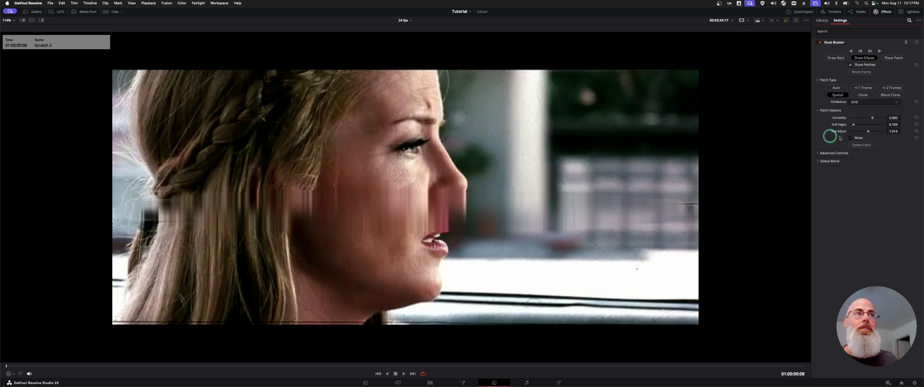
drag(871, 118, 872, 125)
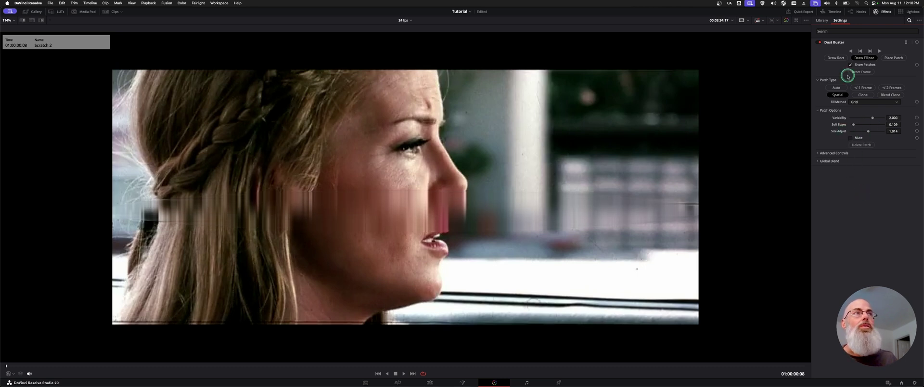
click(905, 42)
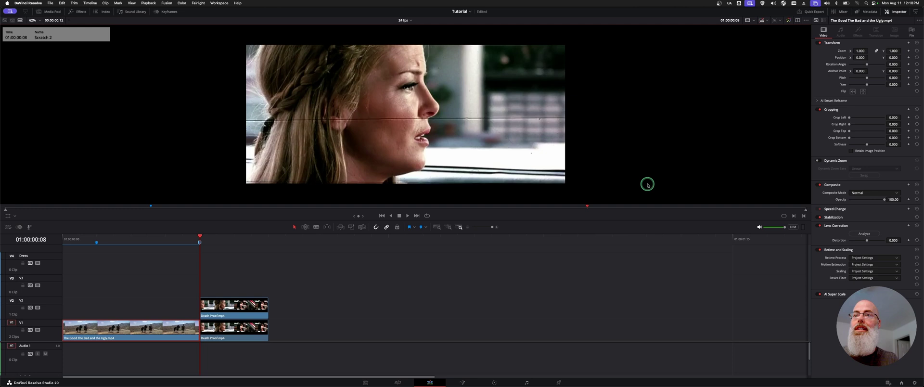
Move the Death Proof clip from V2 down to V1 and Option-drag a duplicate onto V2.
click(219, 311)
drag(219, 312, 219, 333)
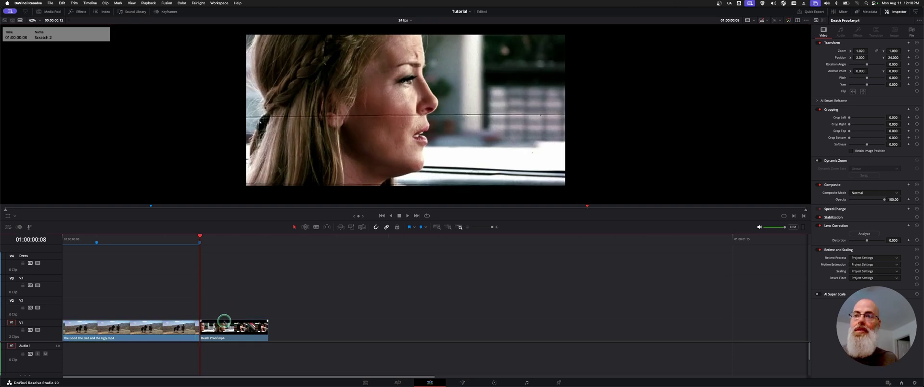
click(379, 276)
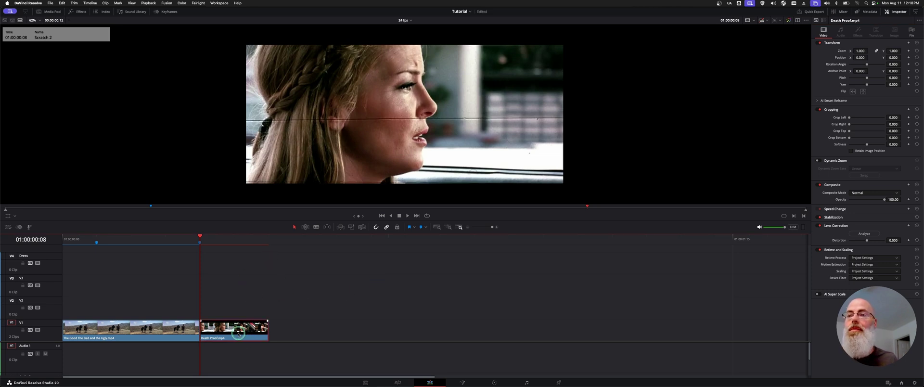
drag(235, 330, 235, 315)
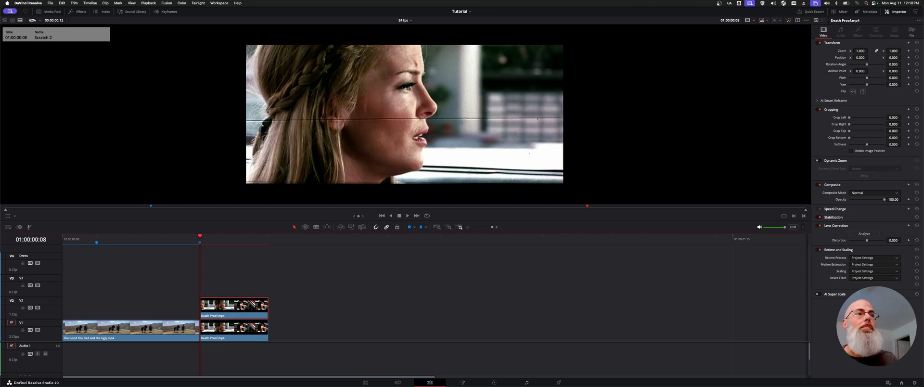
Lower the duplicate's Inspector Opacity to about 50.
click(869, 196)
drag(867, 200, 866, 200)
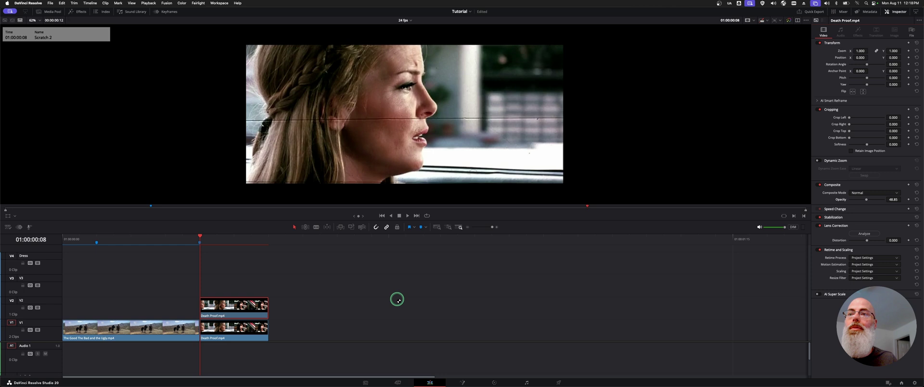
click(235, 337)
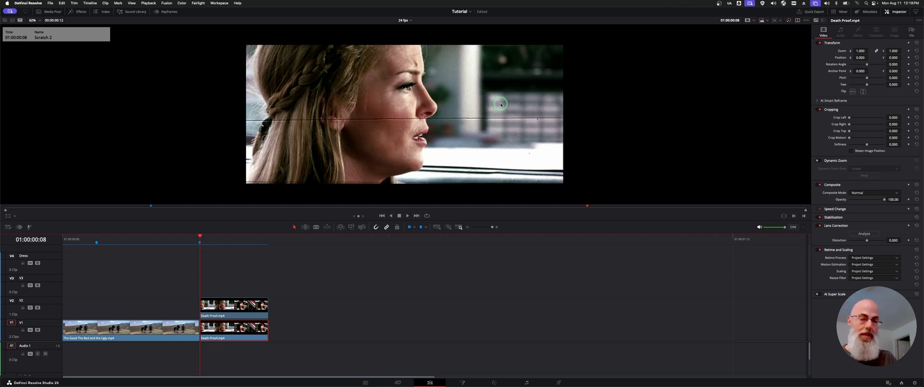
Nudge the V1 Death Proof clip's vertical position in the Inspector.
scroll(500, 105, up, 1)
scroll(500, 104, up, 2)
scroll(500, 105, up, 3)
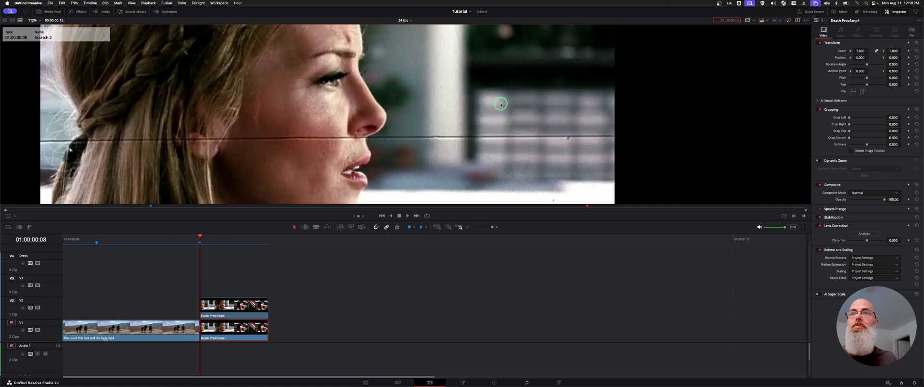
drag(893, 57, 896, 57)
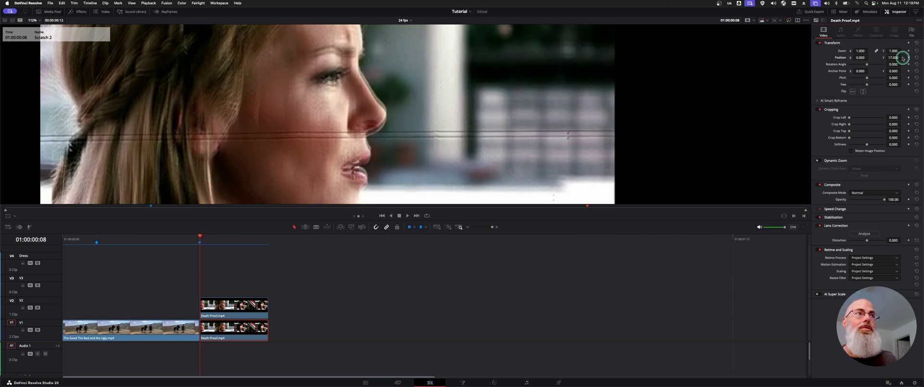
drag(893, 57, 894, 57)
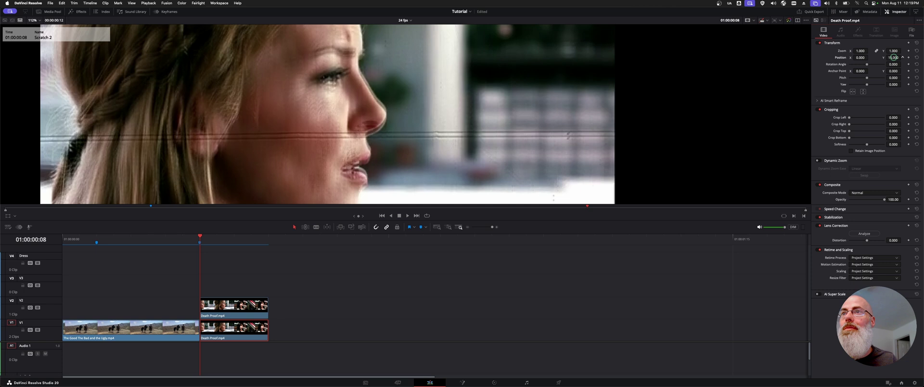
Reset the upper Death Proof clip's opacity to 100 and switch to the Color page.
click(231, 308)
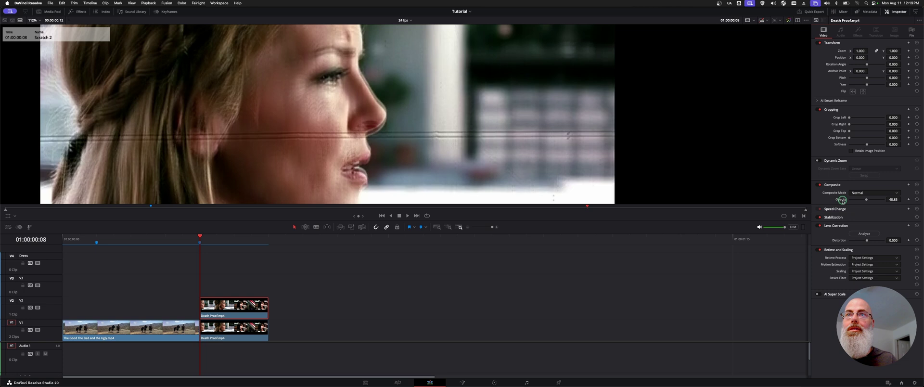
double_click(841, 199)
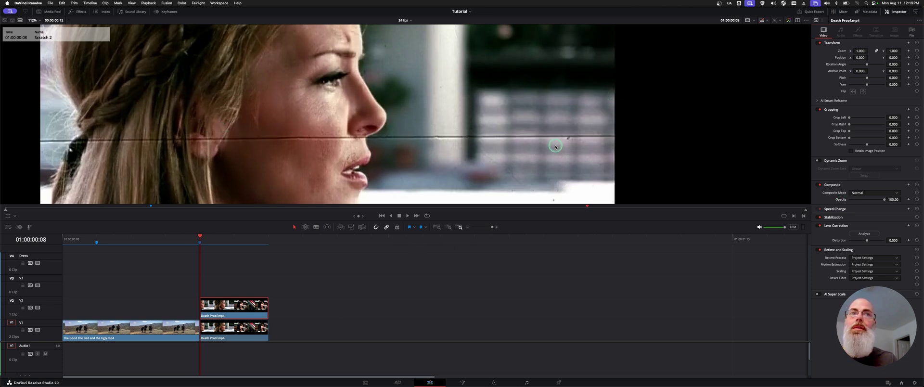
click(250, 330)
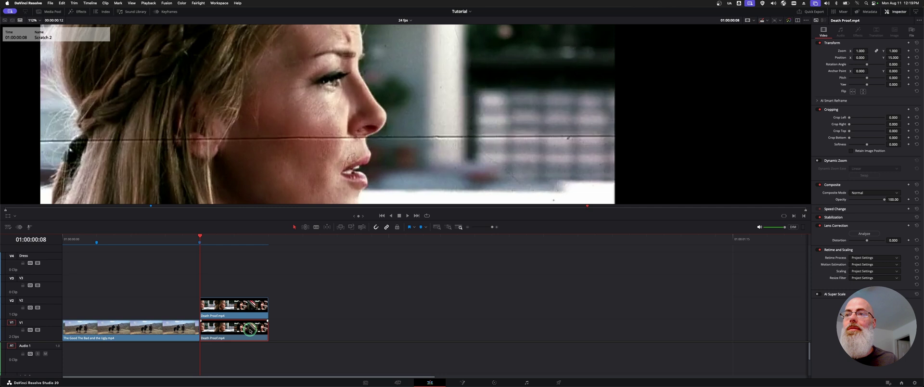
click(242, 307)
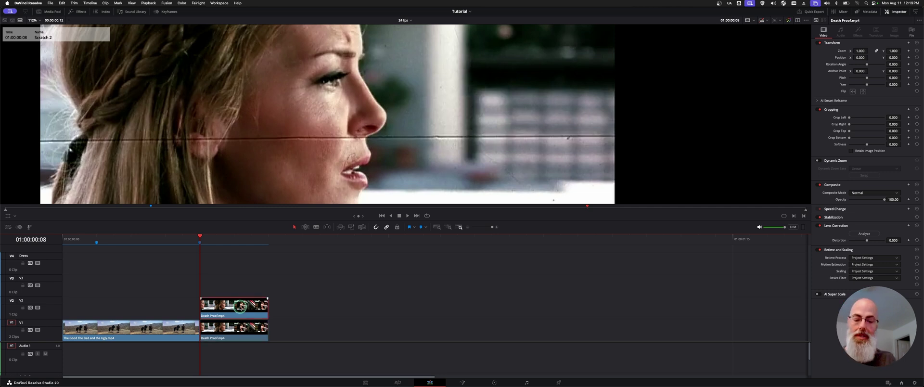
key(shift+6)
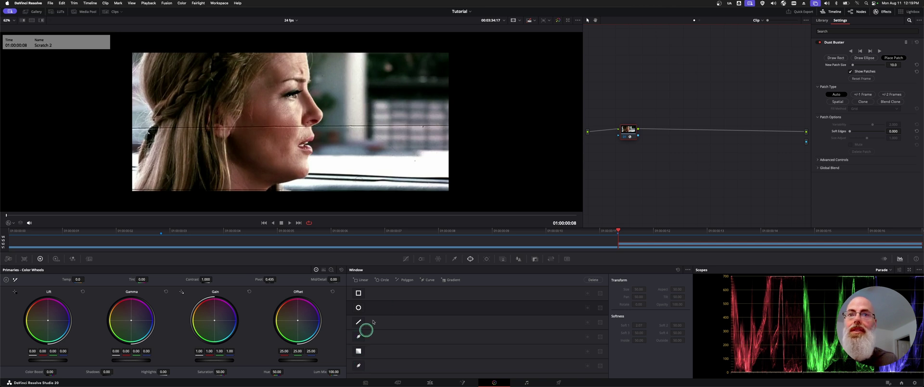
Draw a thin curve window from the frame's left edge to its right edge along the scratch.
click(428, 278)
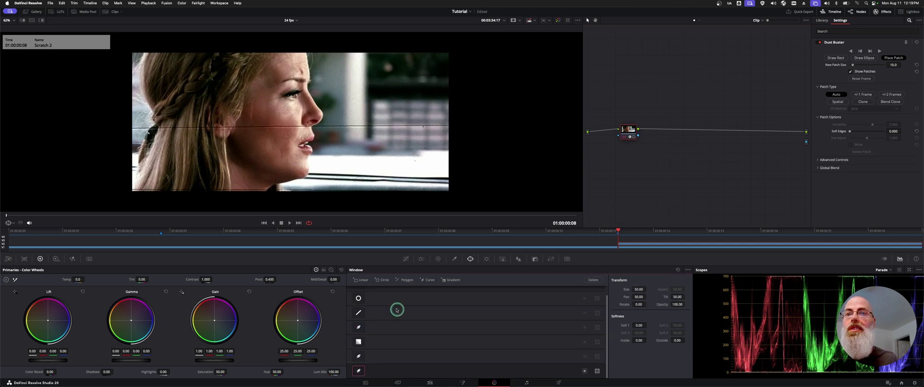
click(128, 125)
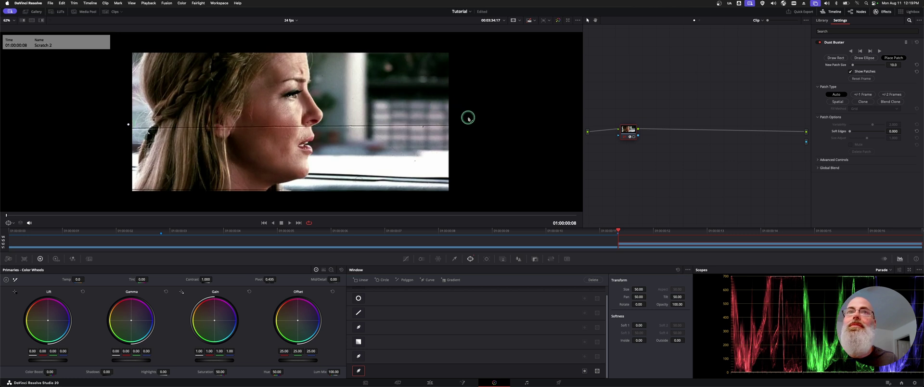
click(452, 124)
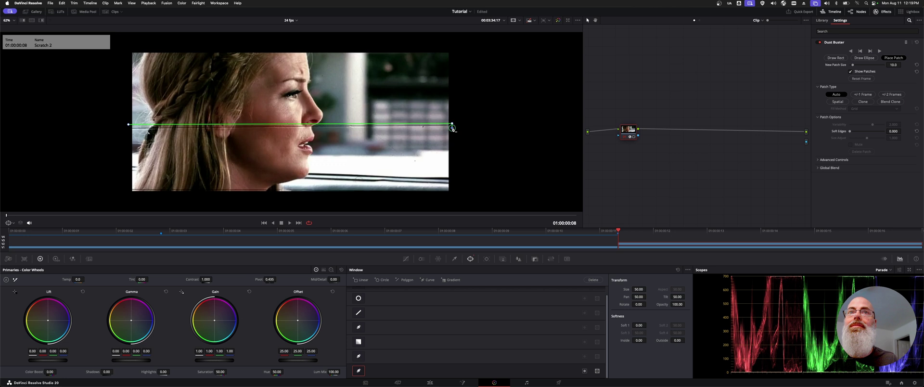
click(128, 130)
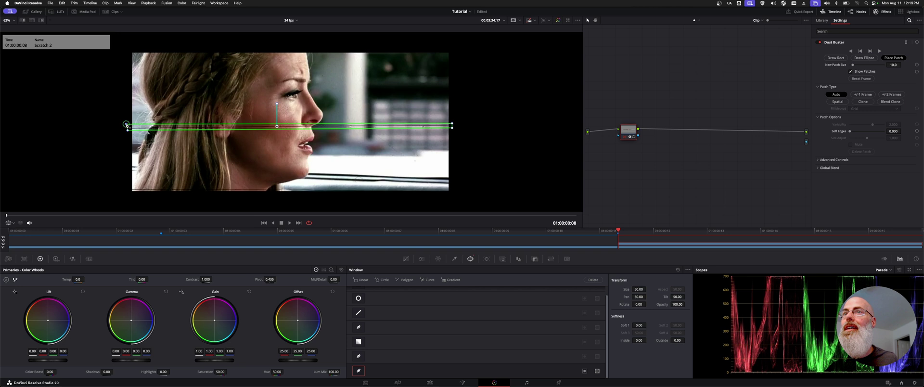
Check the window with Highlight, then adjust its edge to follow the scratch line.
key(shift+h)
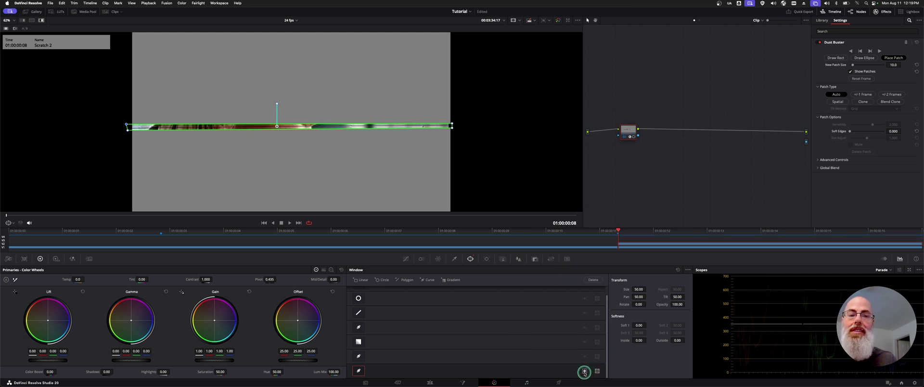
click(584, 372)
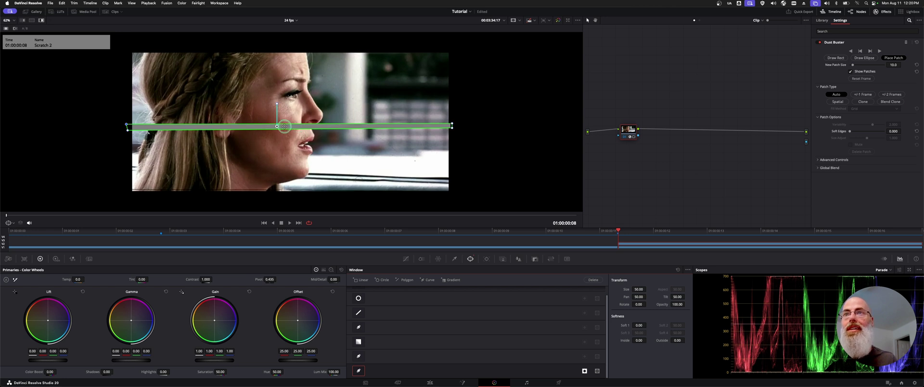
drag(284, 126, 420, 126)
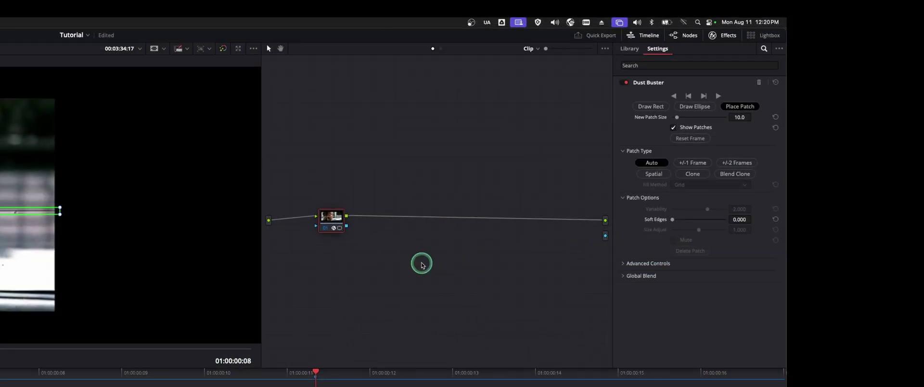
Add an Alpha Output and wire node 01's blue alpha output into it.
right_click(422, 264)
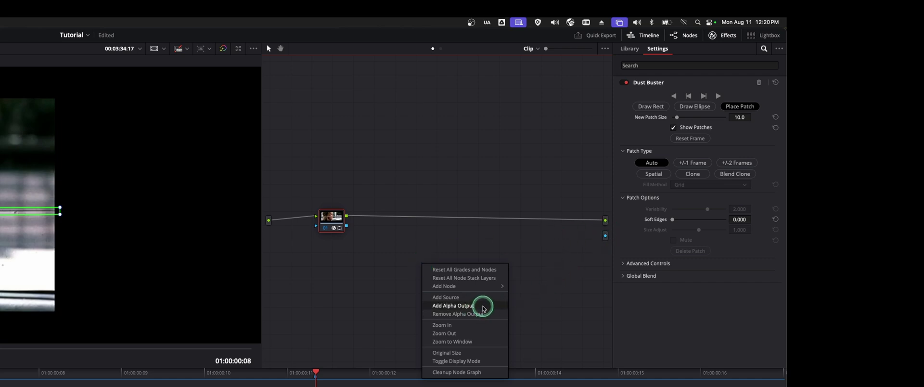
click(440, 240)
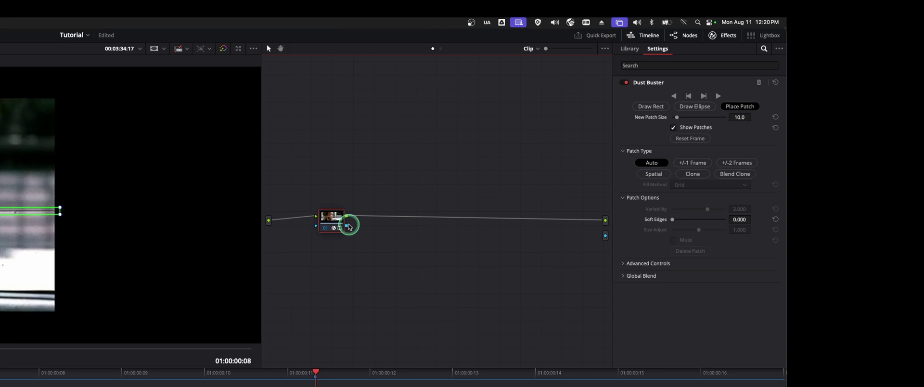
mouse_move(347, 226)
mouse_down()
mouse_move(379, 238)
mouse_move(605, 237)
mouse_up()
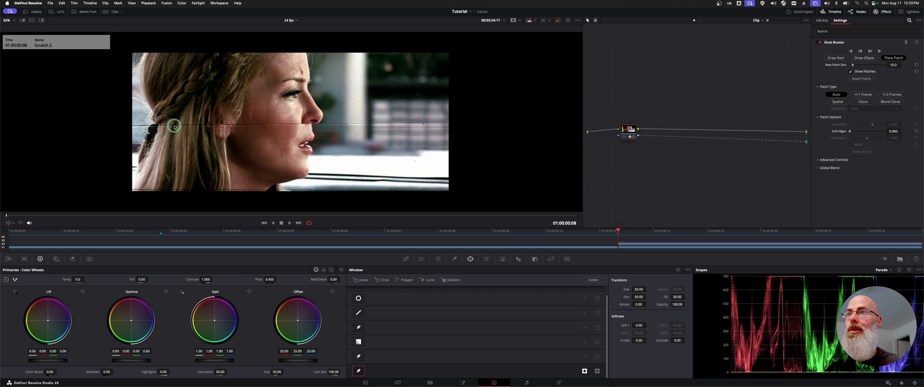
Remove the Dust Buster effect and set the window's Soft 1 to 0.40.
key(ctrl+z)
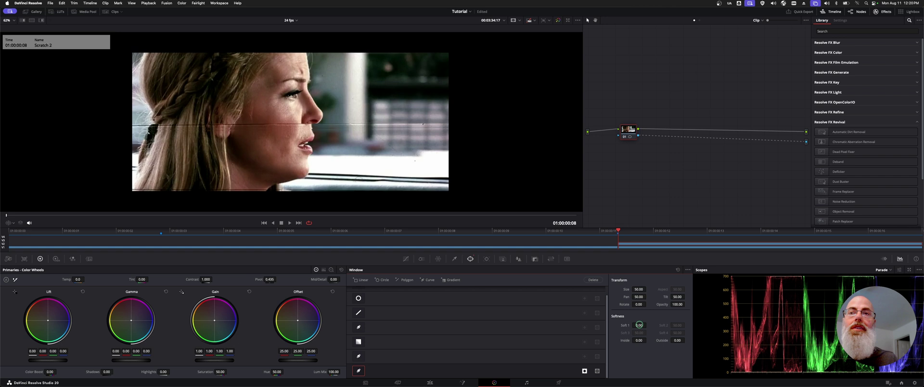
drag(639, 325, 666, 322)
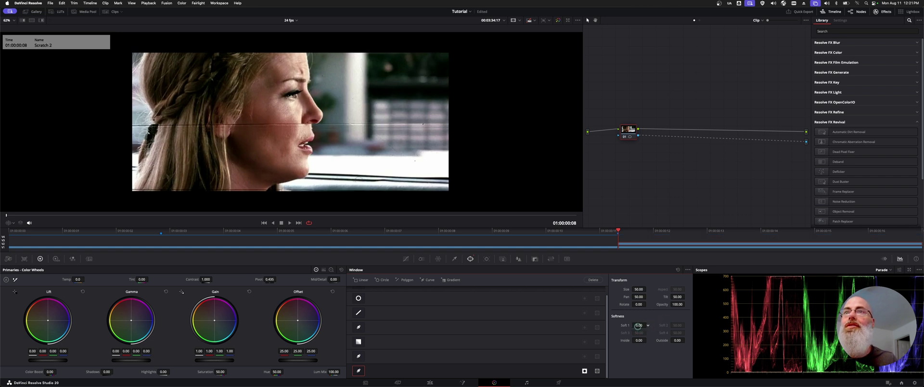
click(642, 326)
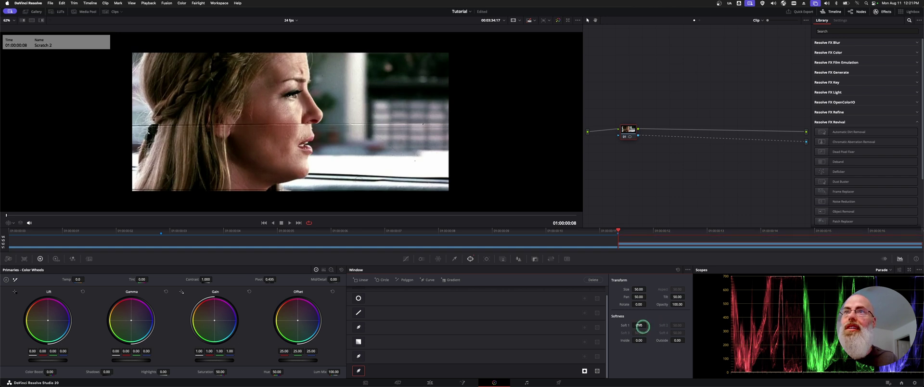
text(0.4)
key(Return)
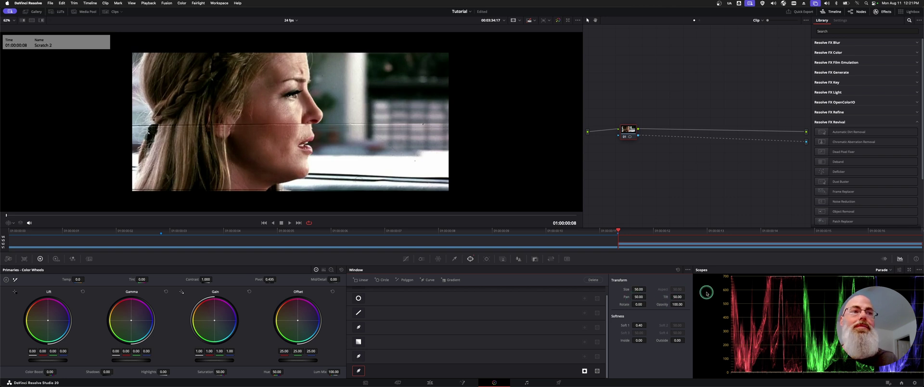
Tilt the window to 49.90 to follow the scratch and adjust its inside softness.
drag(681, 294, 675, 297)
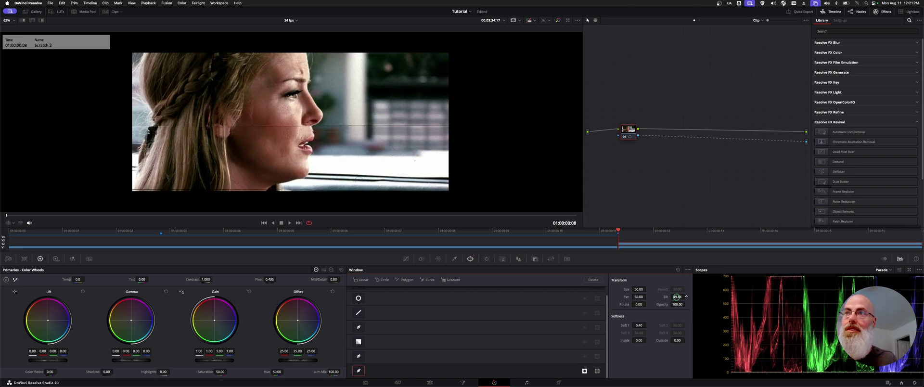
key(alt+f)
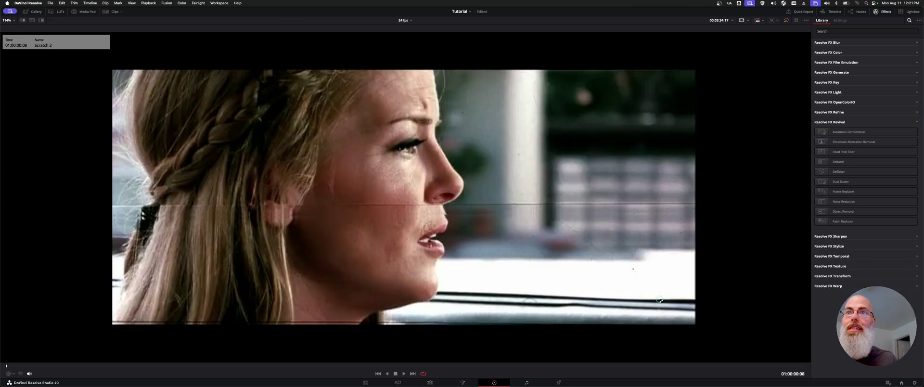
key(alt+f)
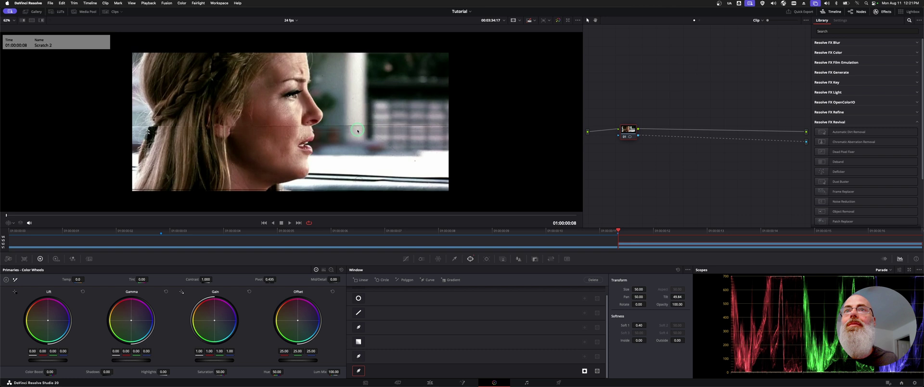
drag(678, 297, 676, 297)
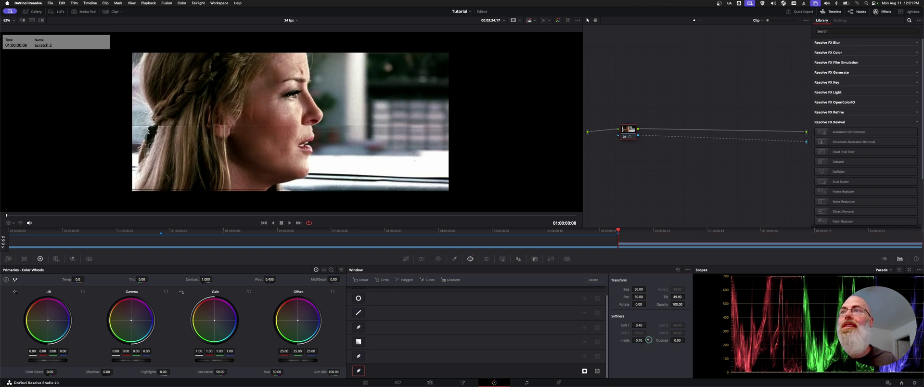
drag(639, 340, 643, 338)
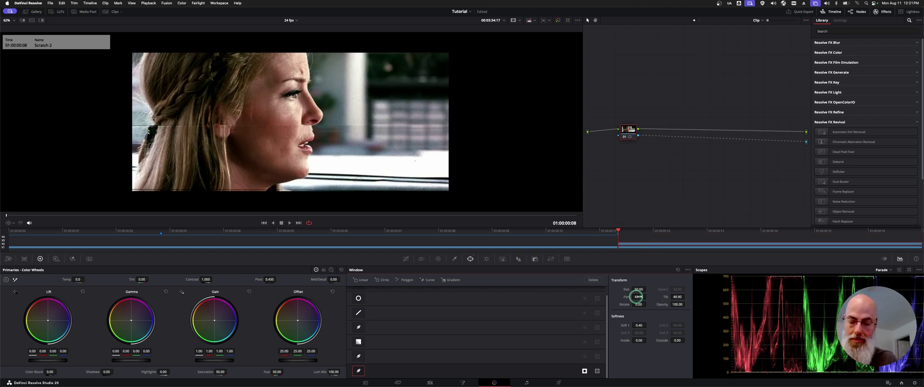
Nudge the window's left end onto the scratch, then view the frame enlarged without overlays.
drag(636, 296, 634, 296)
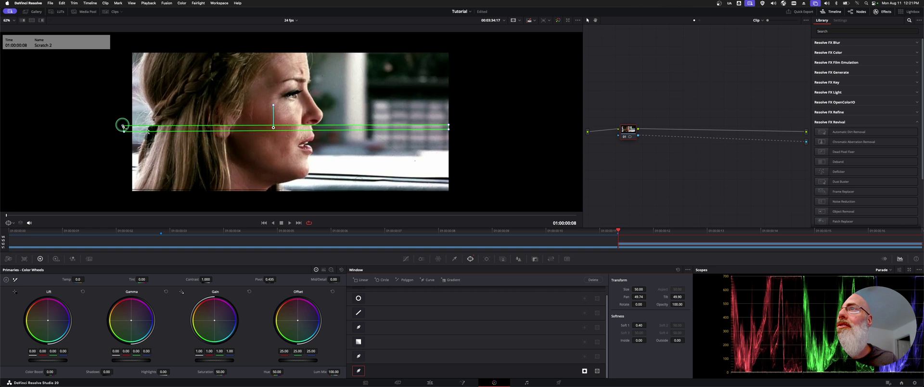
drag(123, 127, 123, 129)
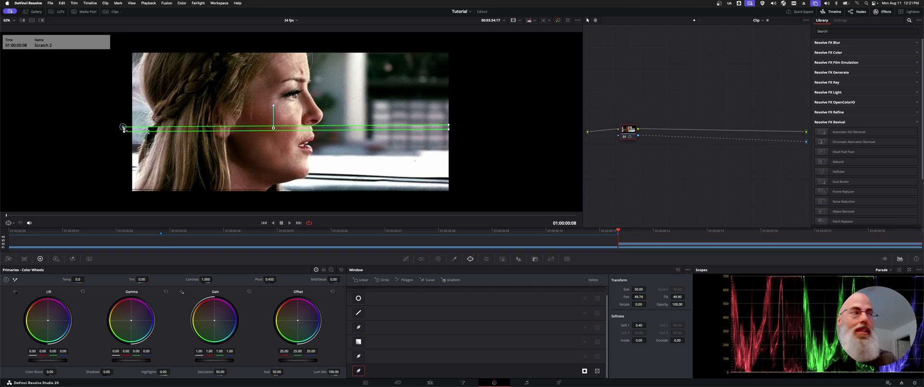
drag(124, 129, 122, 127)
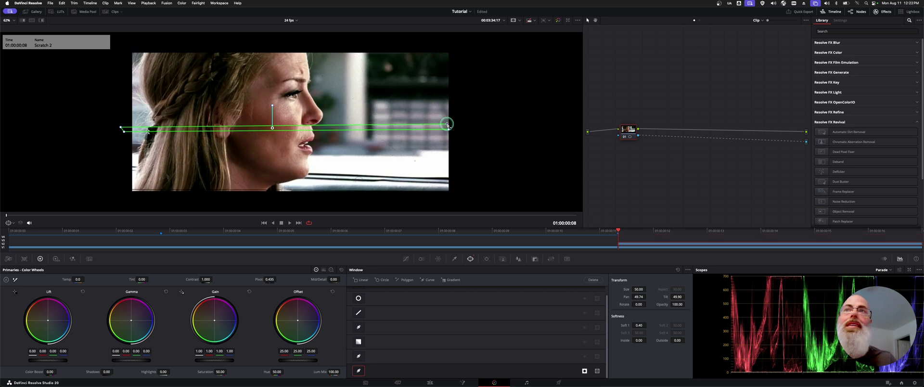
key(Delete)
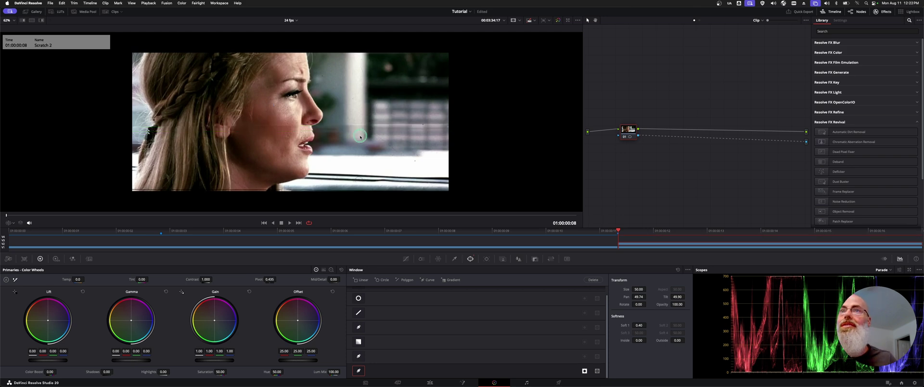
key(alt+f)
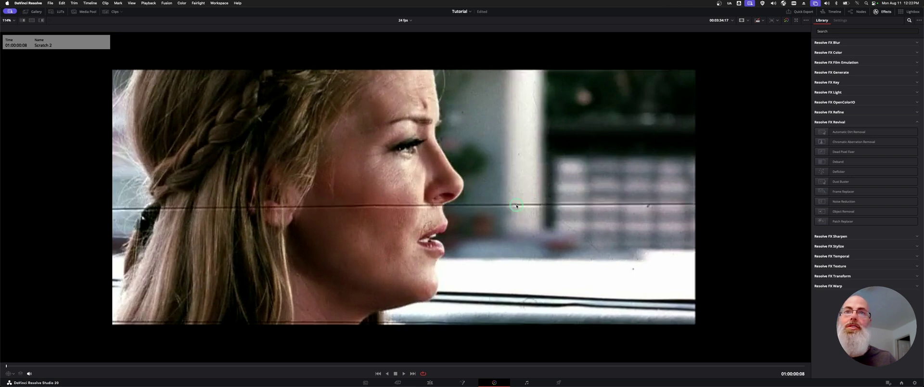
Leave the enlarged viewer and lower the window's outside softness to 0.96.
key(alt+f)
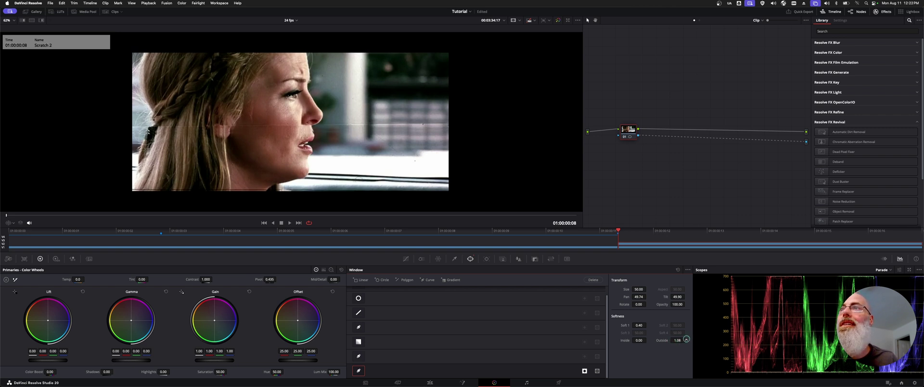
drag(688, 337, 638, 340)
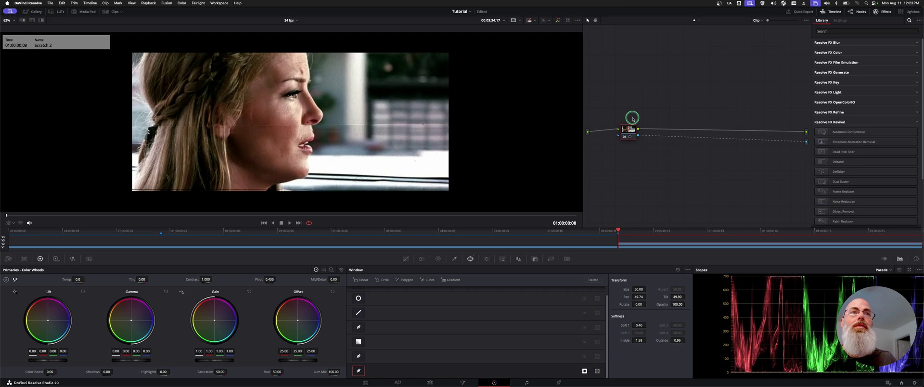
Check the stacked clips on the Edit page, then select the Scratch 2 clip's Input Sizing.
drag(632, 136, 631, 138)
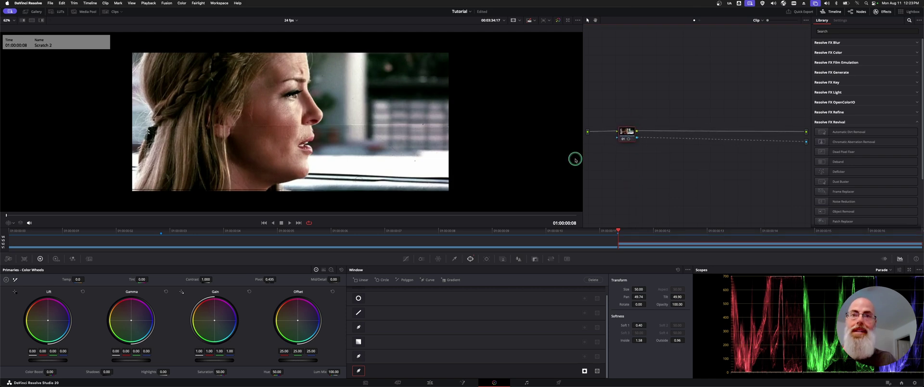
key(shift+4)
click(245, 332)
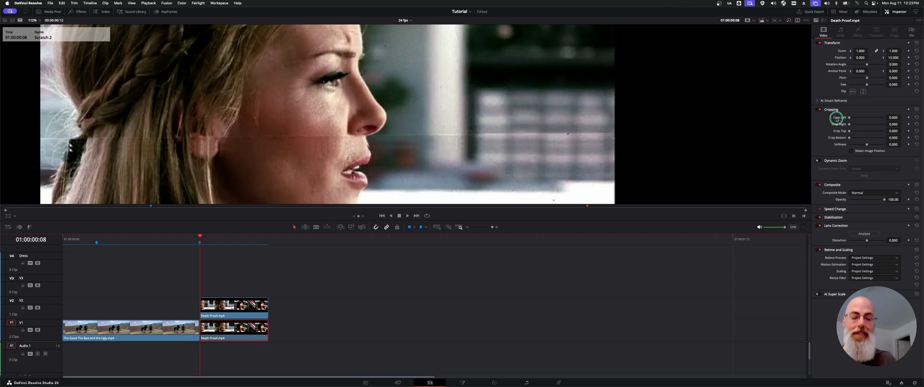
key(shift+6)
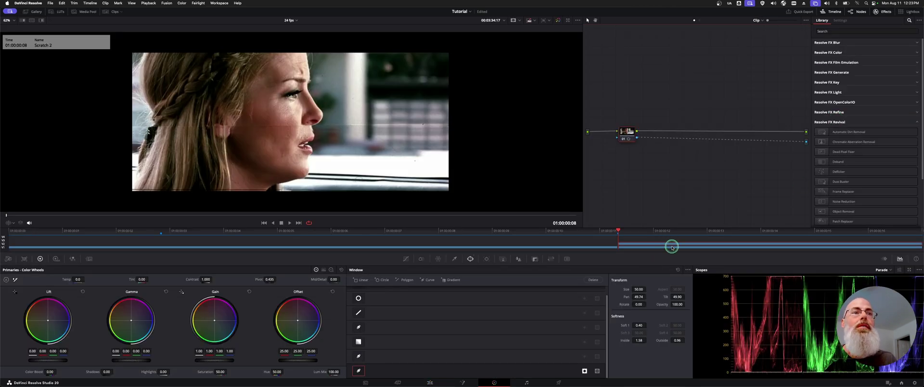
click(672, 247)
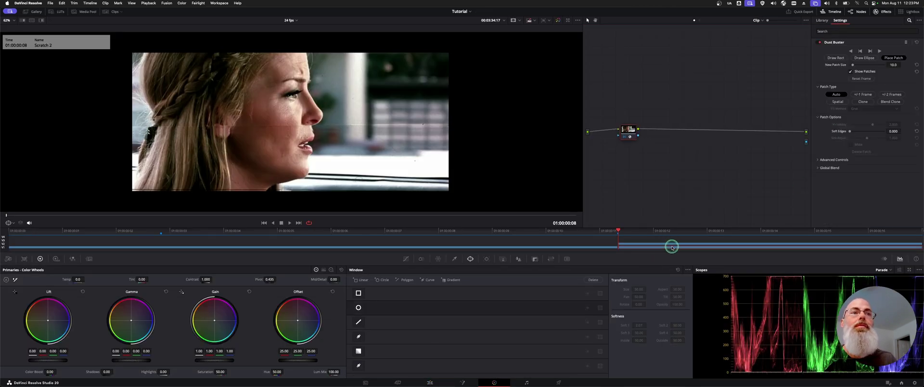
click(548, 262)
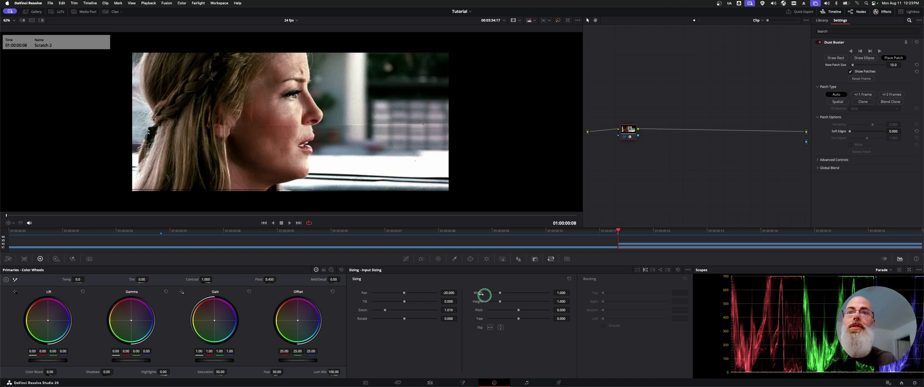
Set Scratch 2's input sizing to pan -25.000 and zoom 1.016.
drag(448, 293, 446, 292)
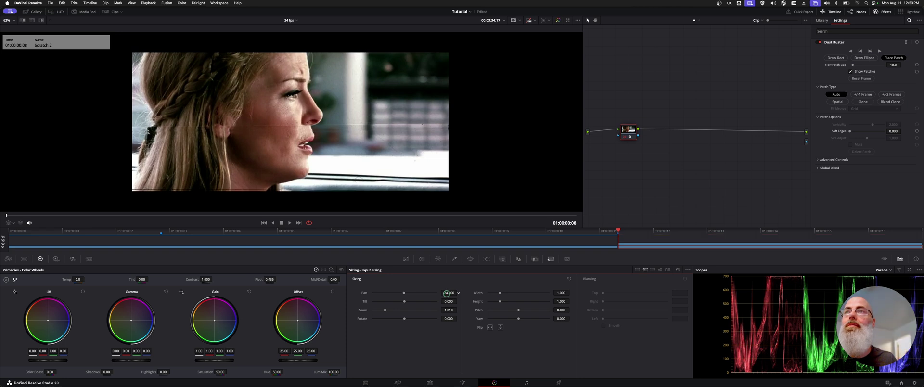
drag(447, 293, 448, 292)
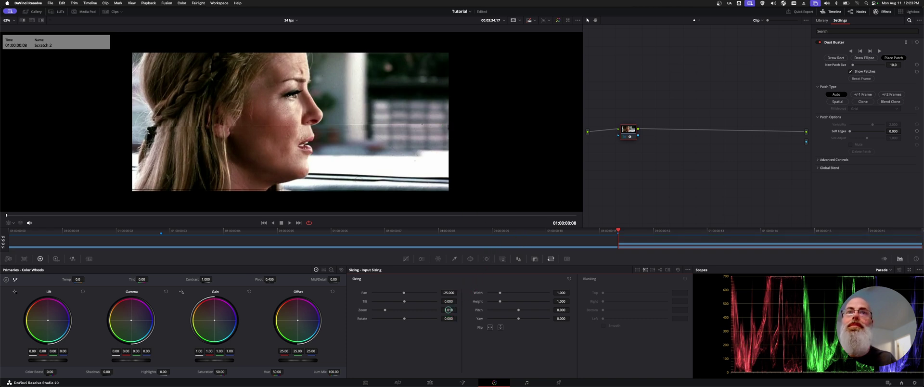
drag(448, 309, 450, 310)
scroll(448, 310, down, 1)
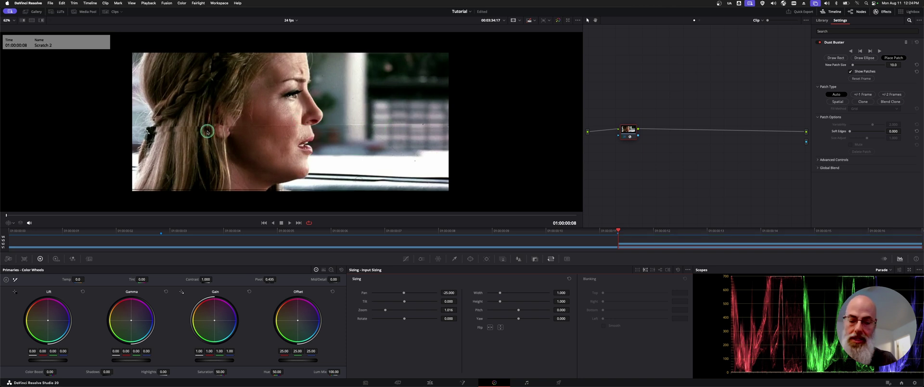
Reselect the scratched clip, raise its window Soft 1, and bypass the grade to compare.
click(470, 260)
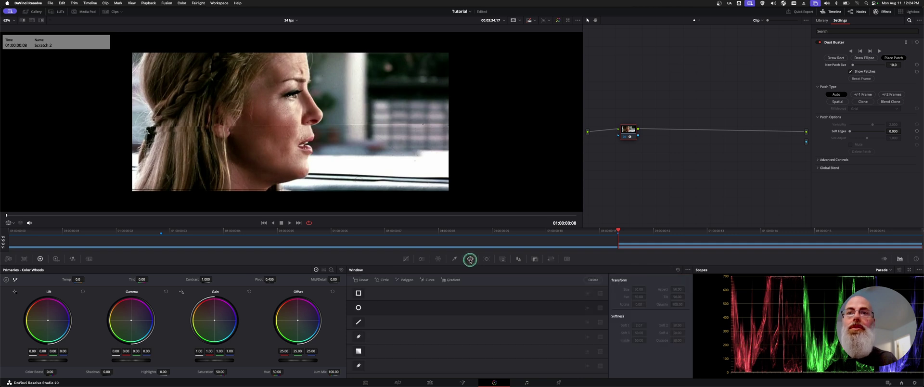
click(627, 243)
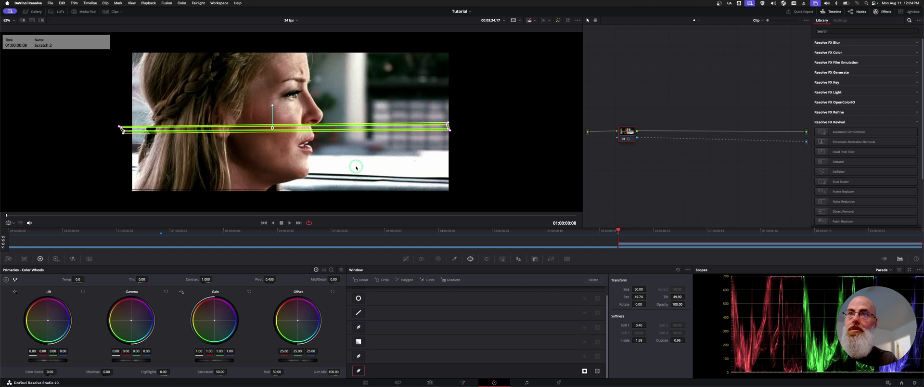
click(479, 141)
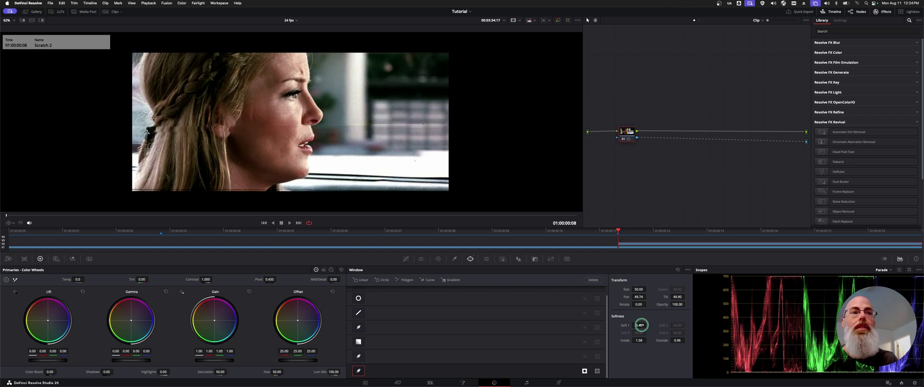
drag(639, 325, 647, 326)
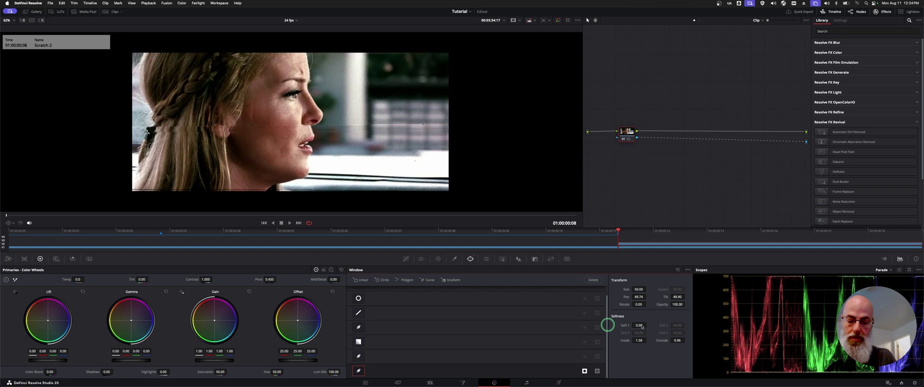
key(shift+d)
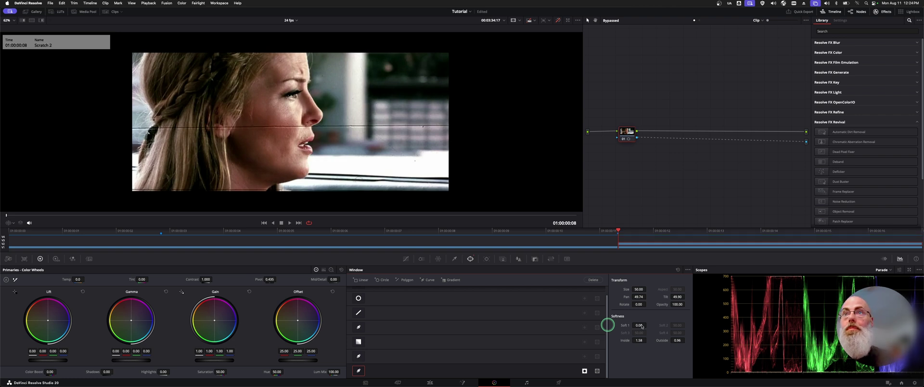
Toggle the grade bypass again to compare, discarding an added serial node and hiding overlays.
key(shift+d)
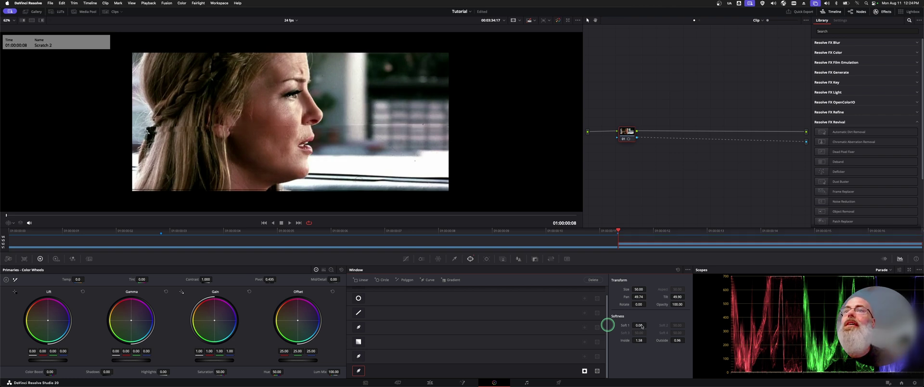
key(alt+s)
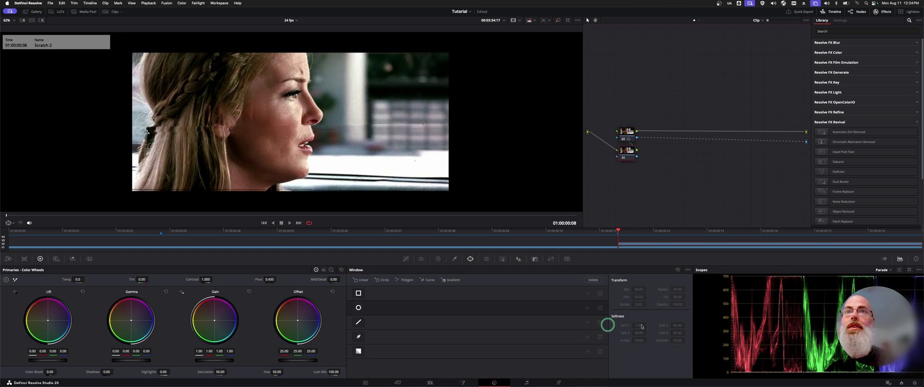
key(ctrl+z)
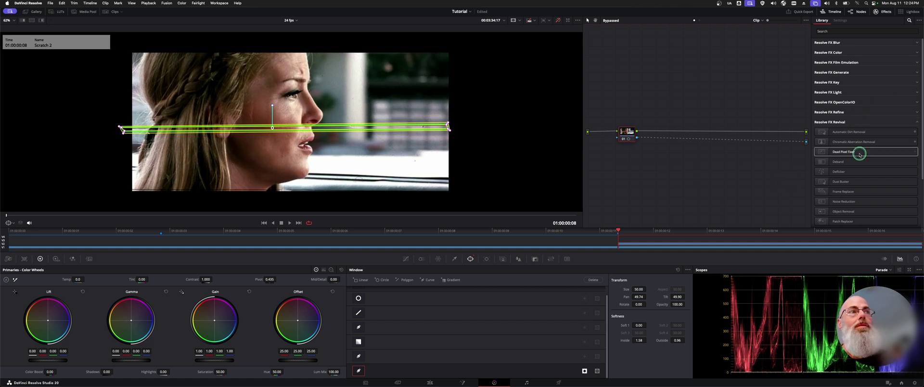
click(678, 190)
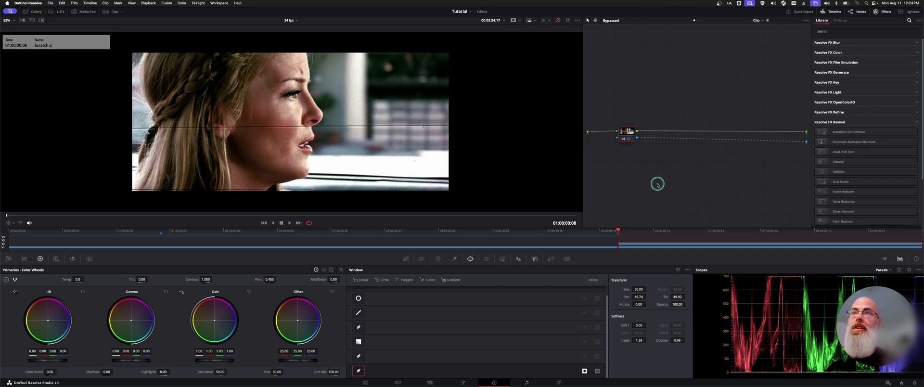
key(shift+d)
key(shift+d)
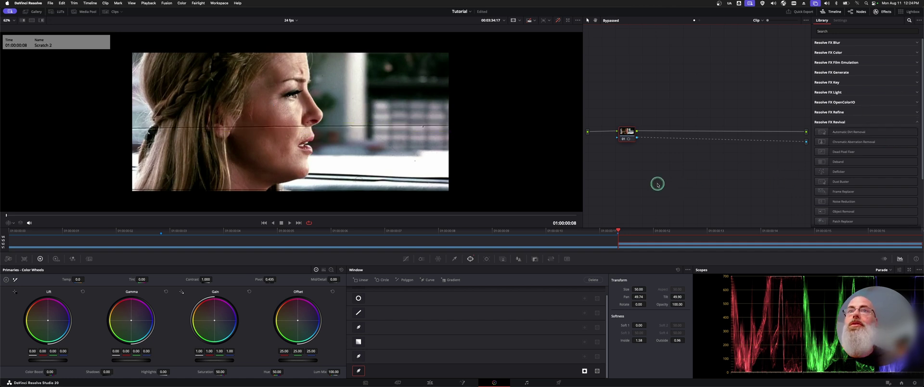